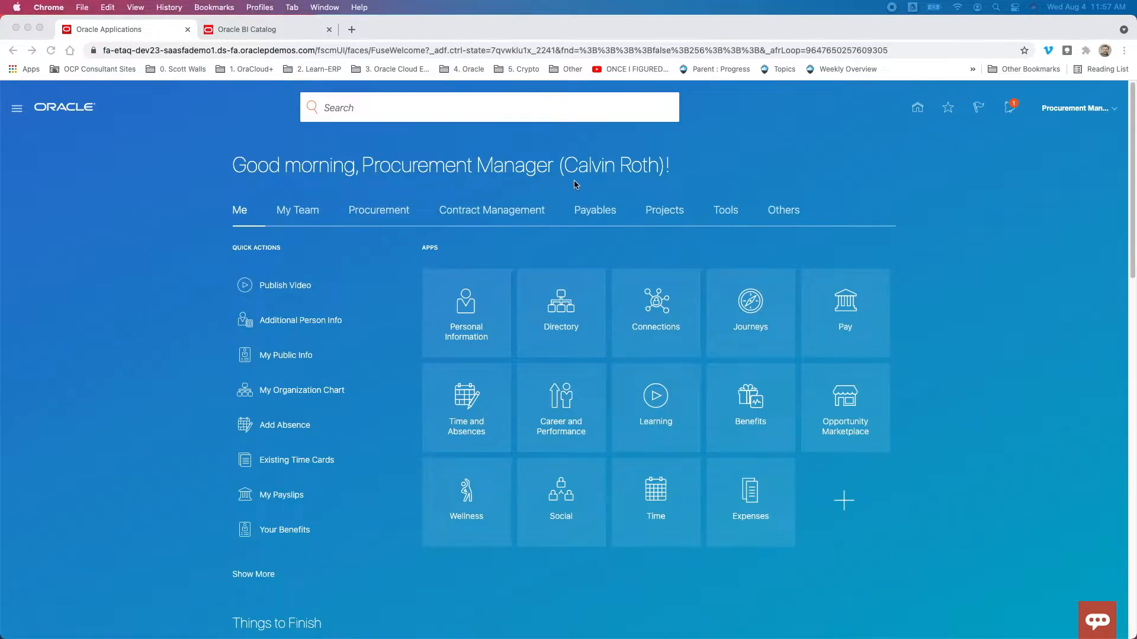
{"action": "left_click_drag", "start_coordinate": [570, 163], "coordinate": [659, 172]}
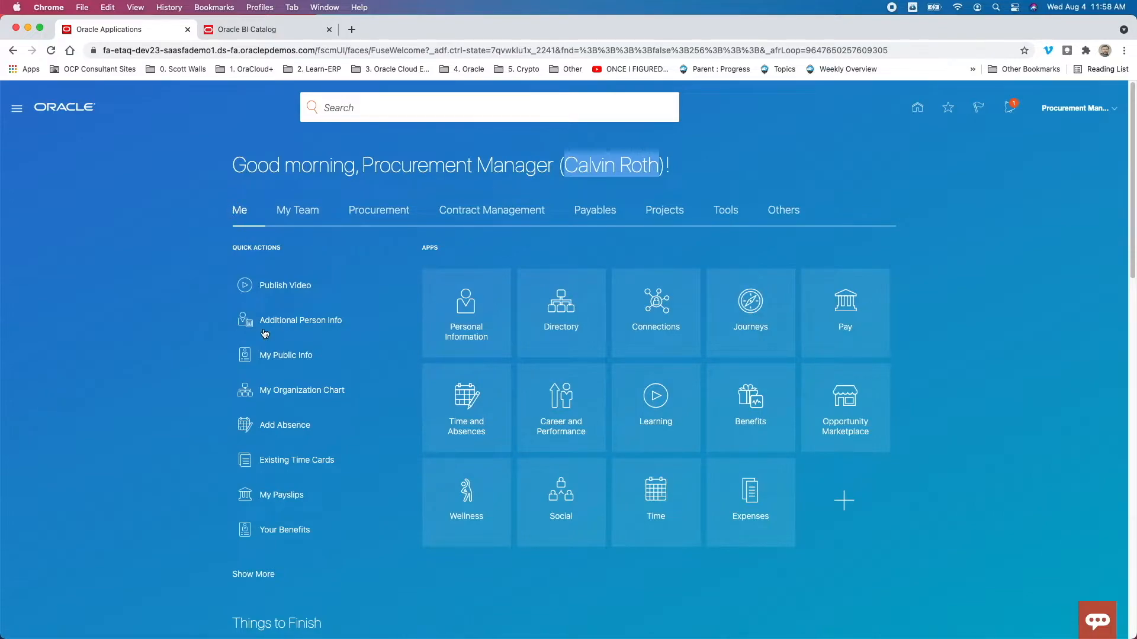
{"action": "left_click", "coordinate": [1014, 294]}
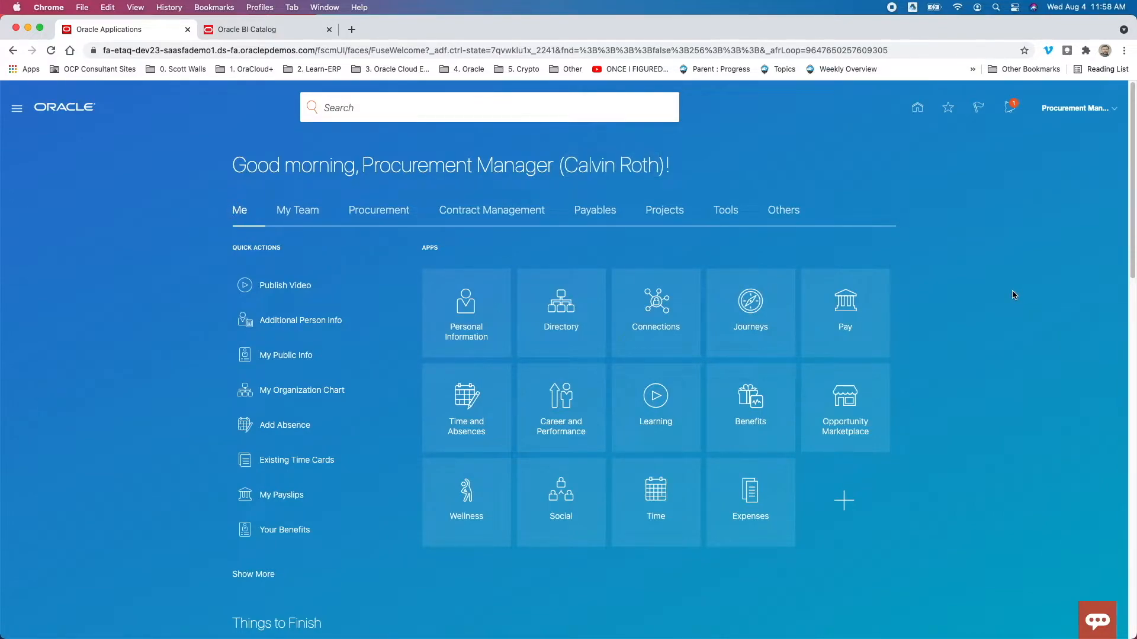
Examine the User-Defined Infolets in the home page's Analytics section and dismiss the Google Drive storage notification
{"action": "scroll", "coordinate": [1013, 294], "scroll_direction": "down", "scroll_amount": 15}
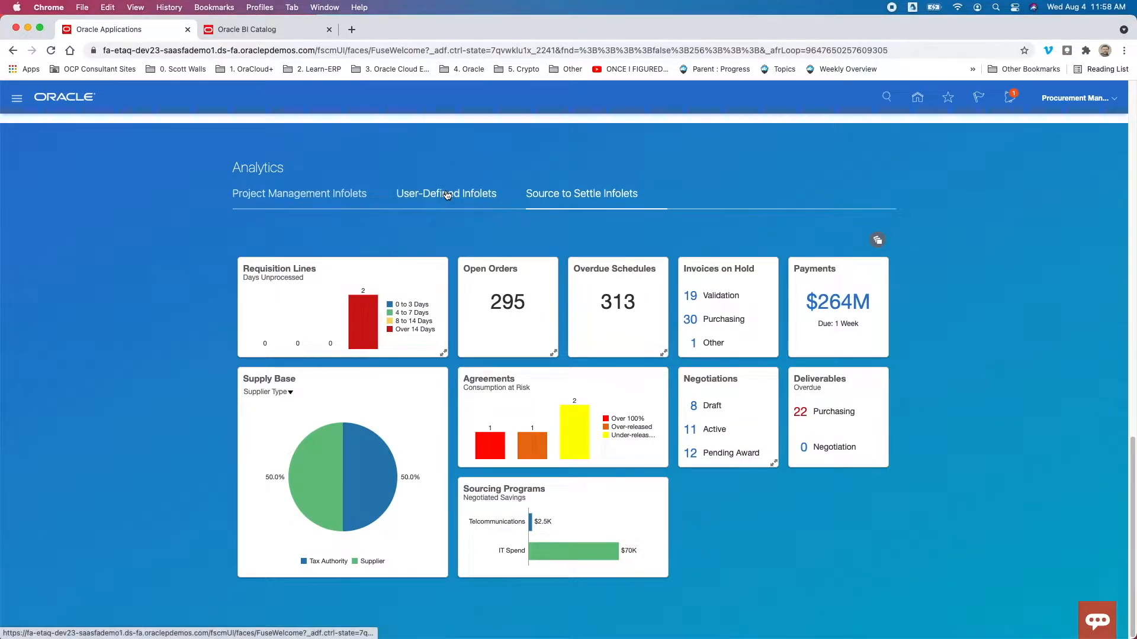
{"action": "left_click", "coordinate": [447, 194]}
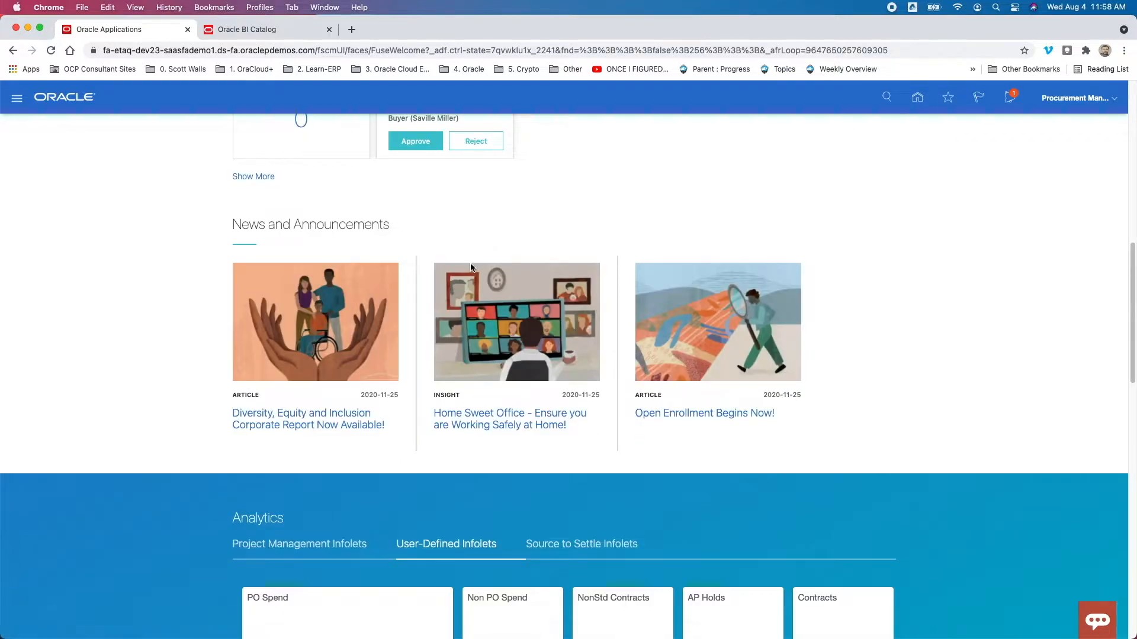
{"action": "scroll", "coordinate": [472, 265], "scroll_direction": "down", "scroll_amount": 8}
{"action": "scroll", "coordinate": [472, 270], "scroll_direction": "up", "scroll_amount": 10}
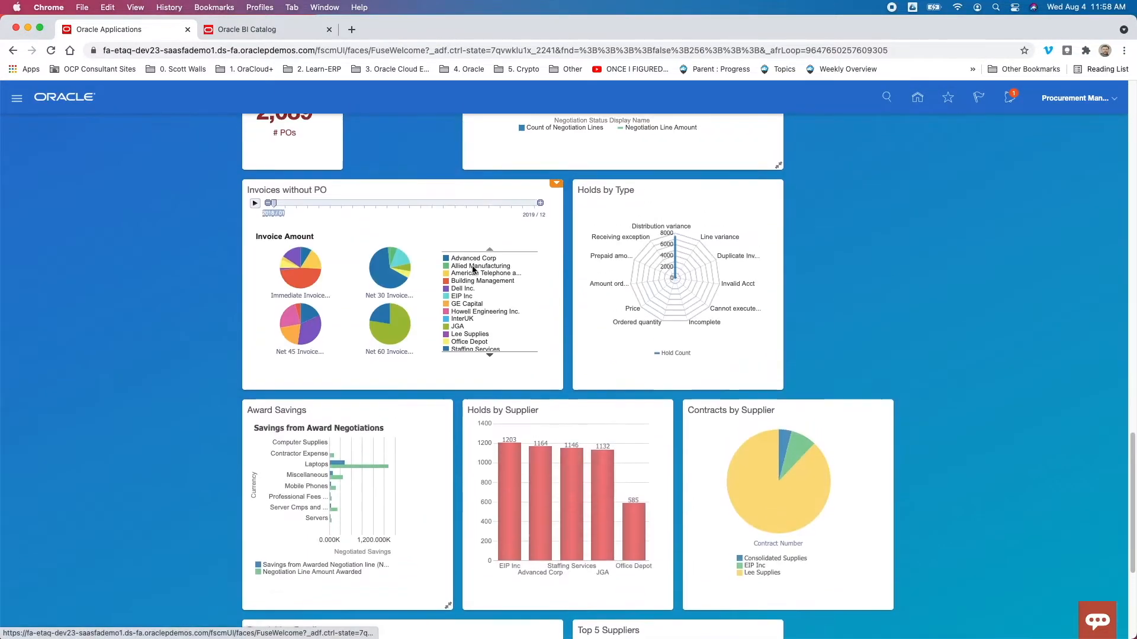
{"action": "scroll", "coordinate": [471, 270], "scroll_direction": "up", "scroll_amount": 4}
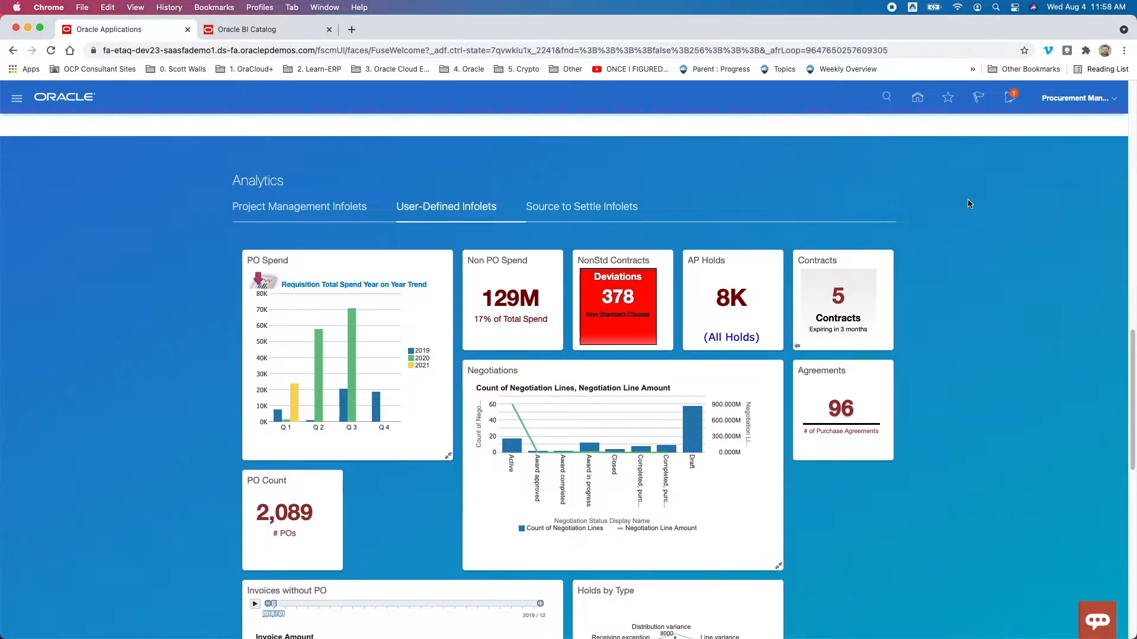
{"action": "scroll", "coordinate": [954, 226], "scroll_direction": "up", "scroll_amount": 7}
{"action": "scroll", "coordinate": [953, 227], "scroll_direction": "down", "scroll_amount": 7}
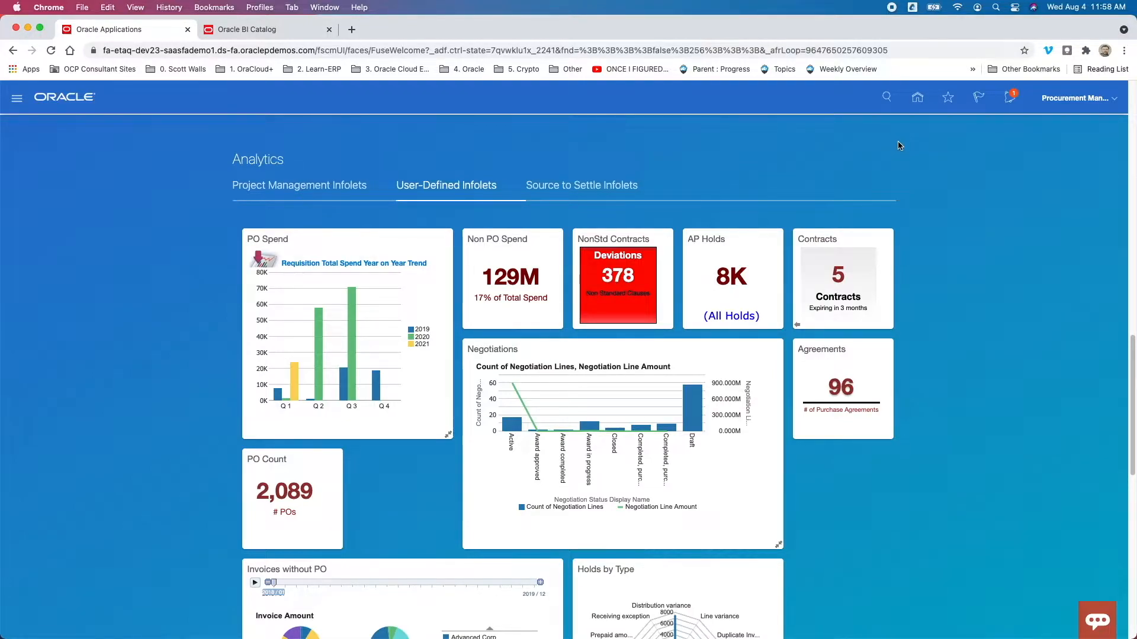
{"action": "scroll", "coordinate": [895, 155], "scroll_direction": "up", "scroll_amount": 1}
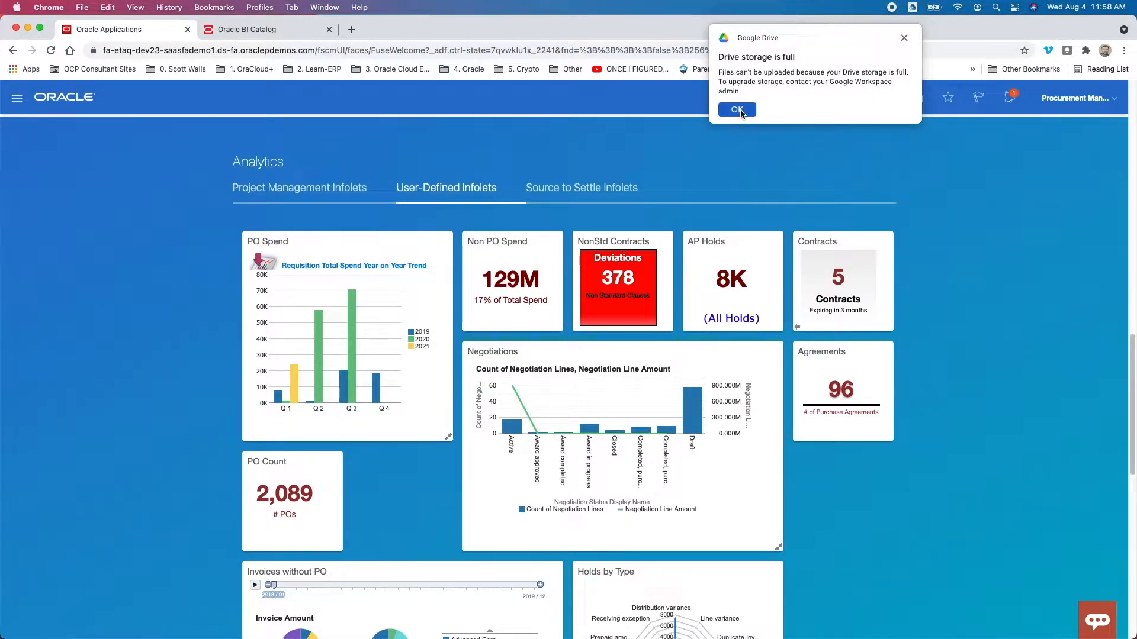
{"action": "left_click", "coordinate": [738, 110]}
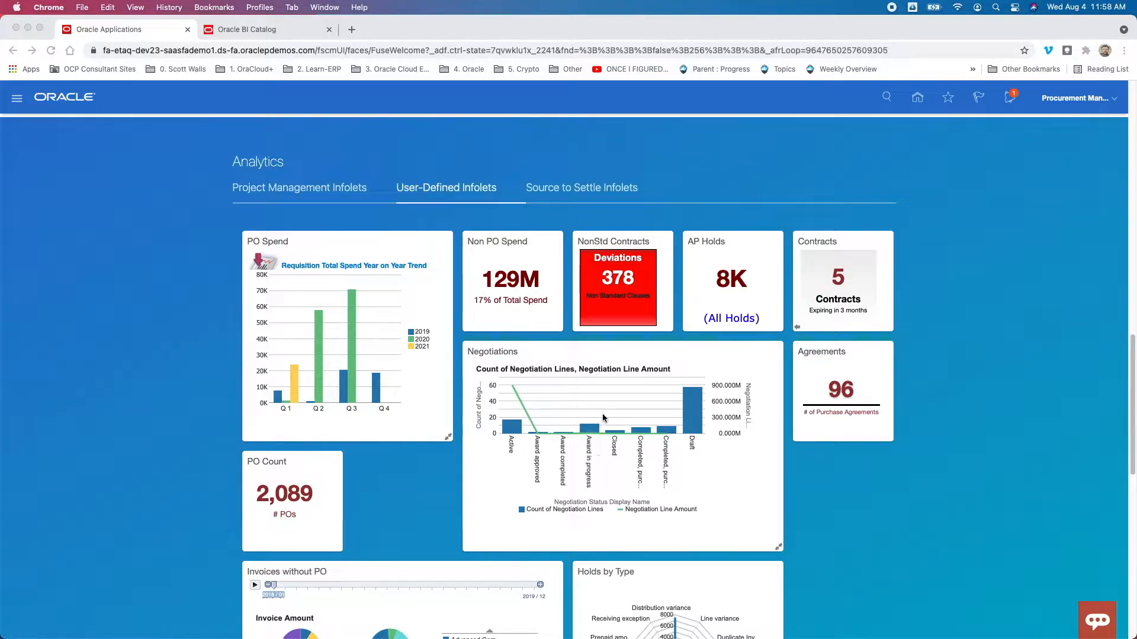
Show the Source to Settle Infolets and review the selections in their My Infolets list
{"action": "left_click", "coordinate": [610, 191]}
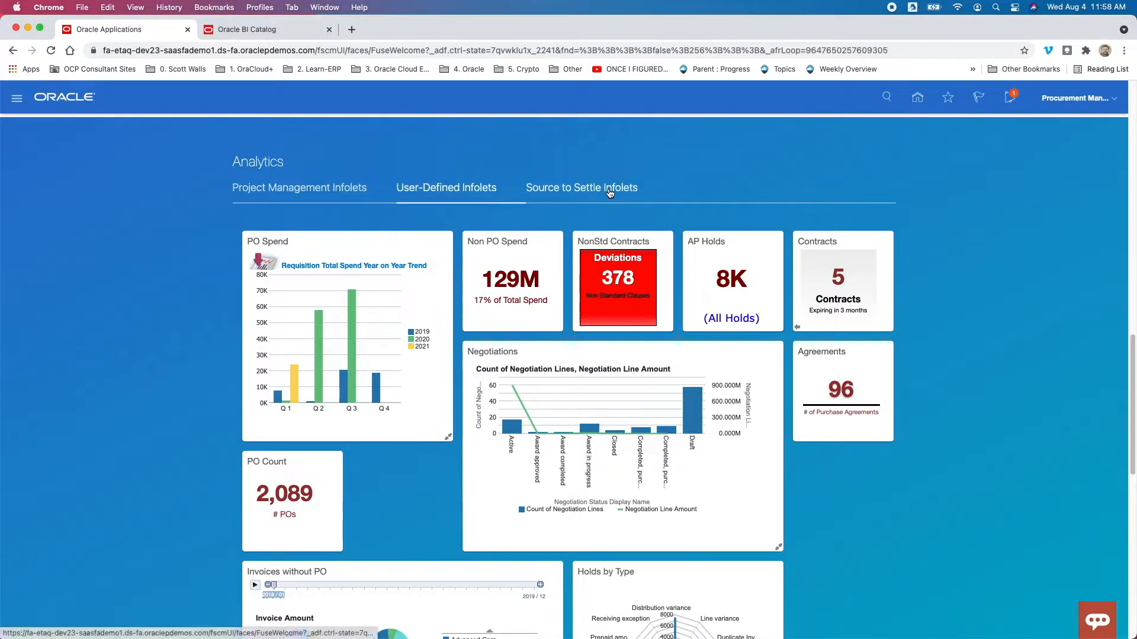
{"action": "scroll", "coordinate": [616, 213], "scroll_direction": "down", "scroll_amount": 6}
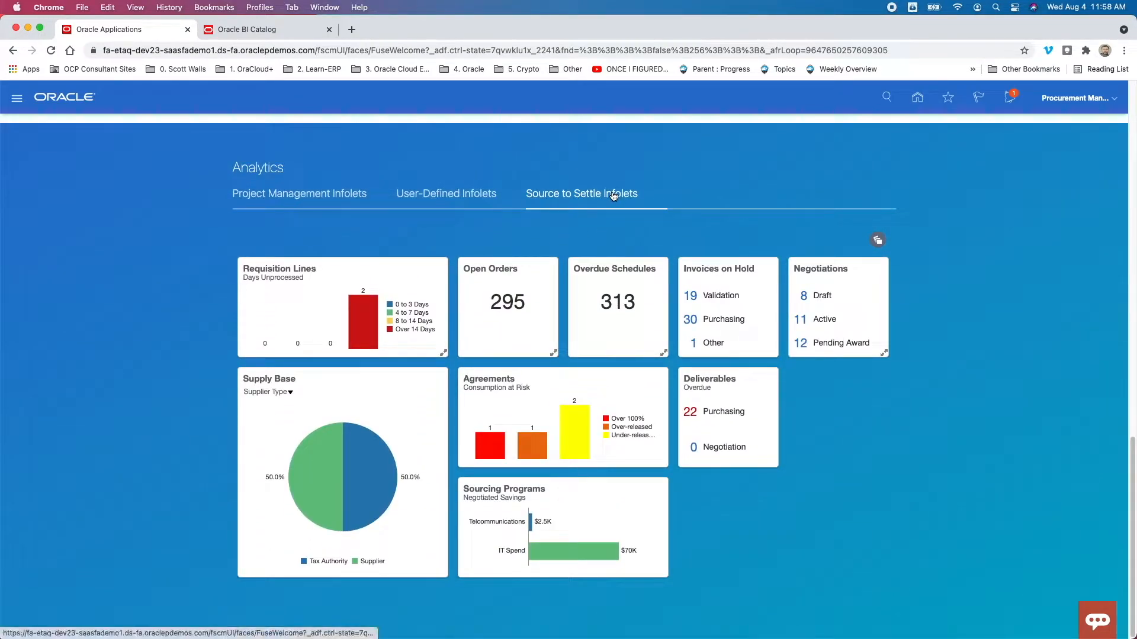
{"action": "left_click", "coordinate": [877, 241]}
{"action": "left_click_drag", "start_coordinate": [771, 261], "coordinate": [801, 262]}
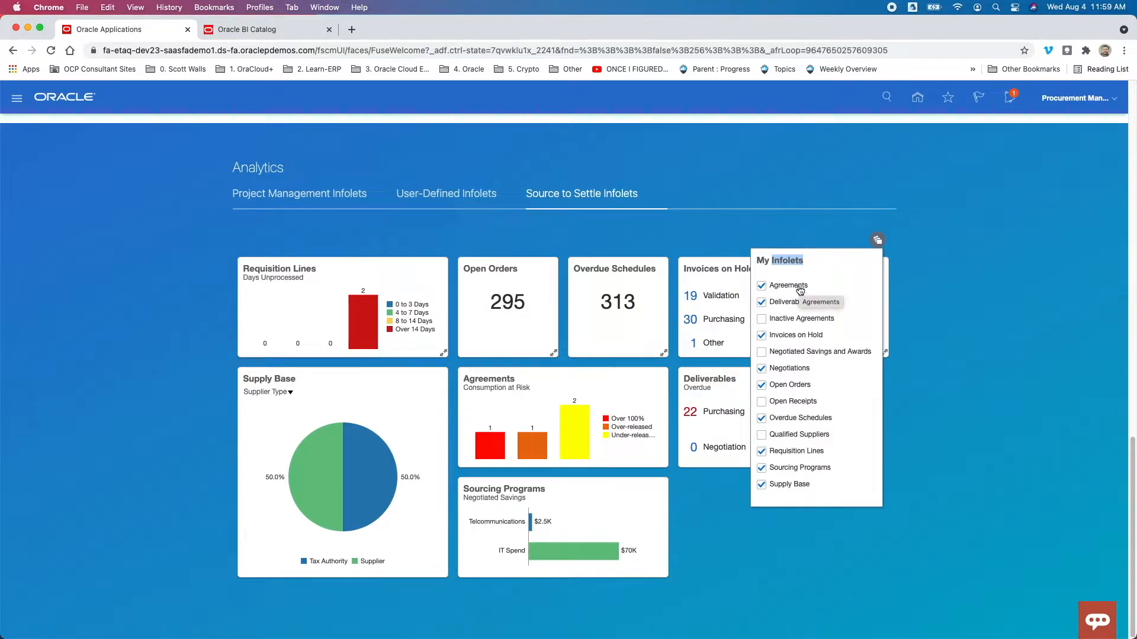
{"action": "left_click", "coordinate": [977, 268]}
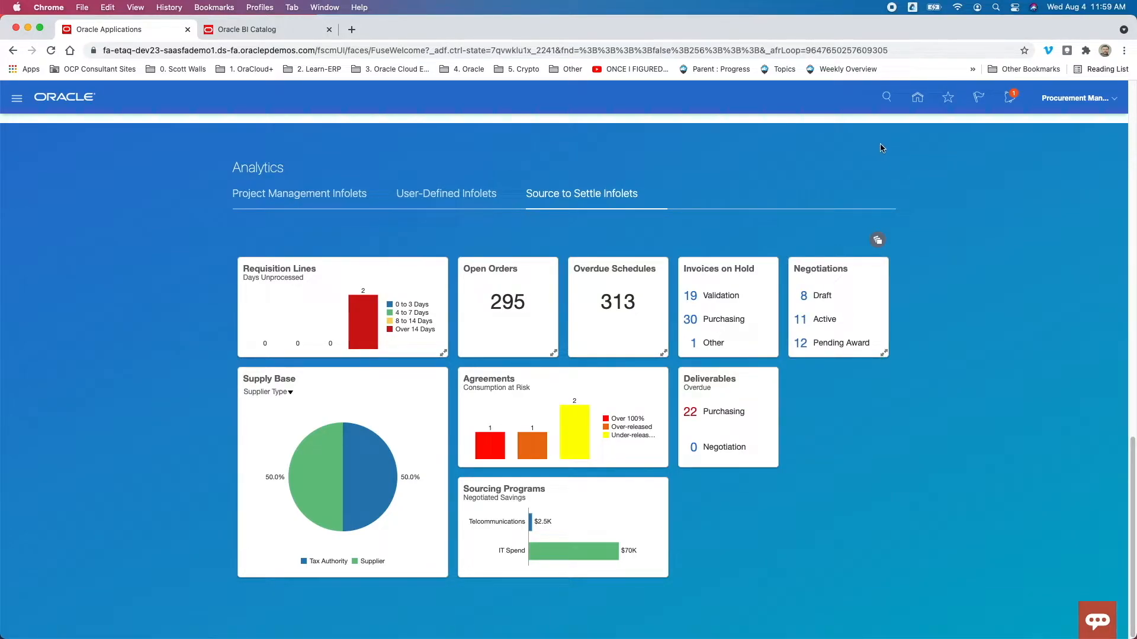
Open the Suppliers work area from the Procurement apps on the home page
{"action": "scroll", "coordinate": [879, 154], "scroll_direction": "up", "scroll_amount": 3}
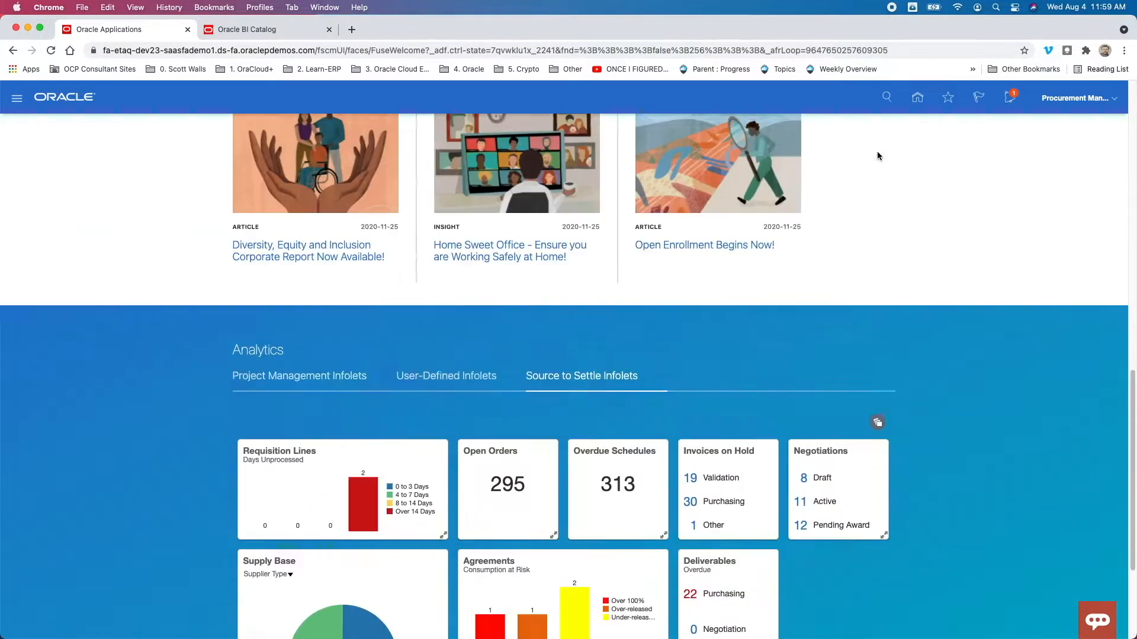
{"action": "scroll", "coordinate": [877, 156], "scroll_direction": "up", "scroll_amount": 10}
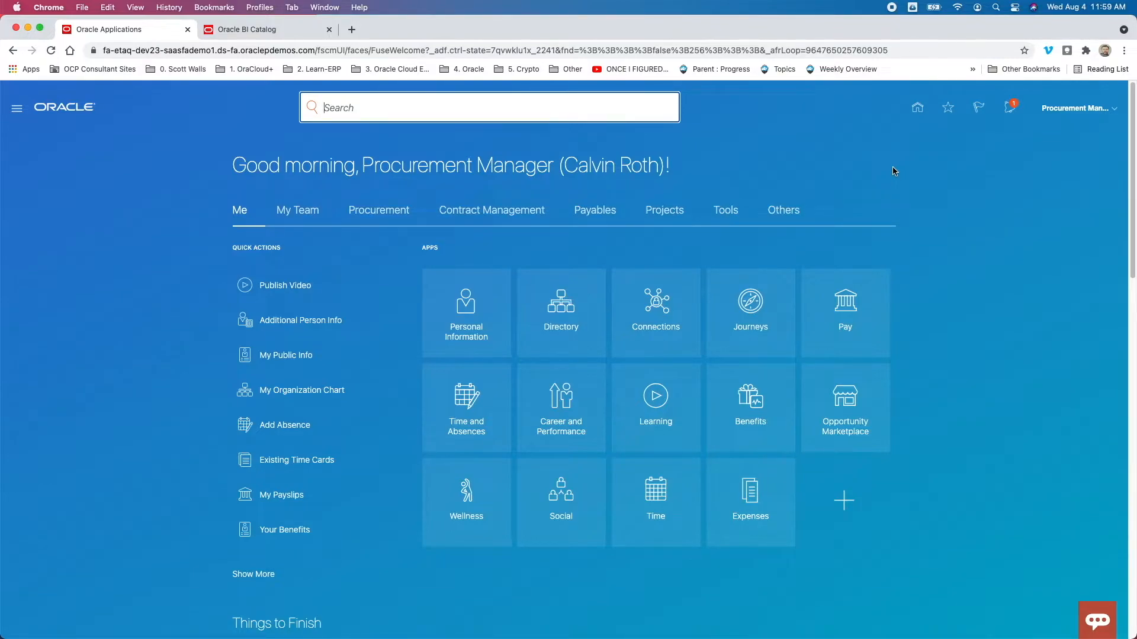
{"action": "left_click", "coordinate": [372, 216]}
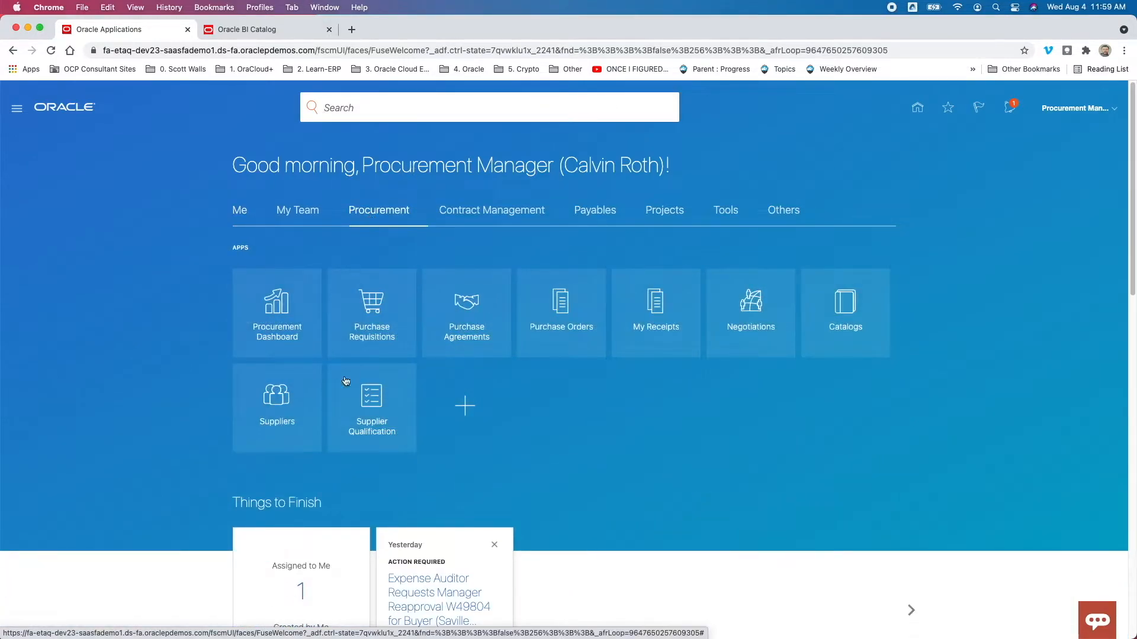
{"action": "left_click_drag", "start_coordinate": [224, 255], "coordinate": [269, 257]}
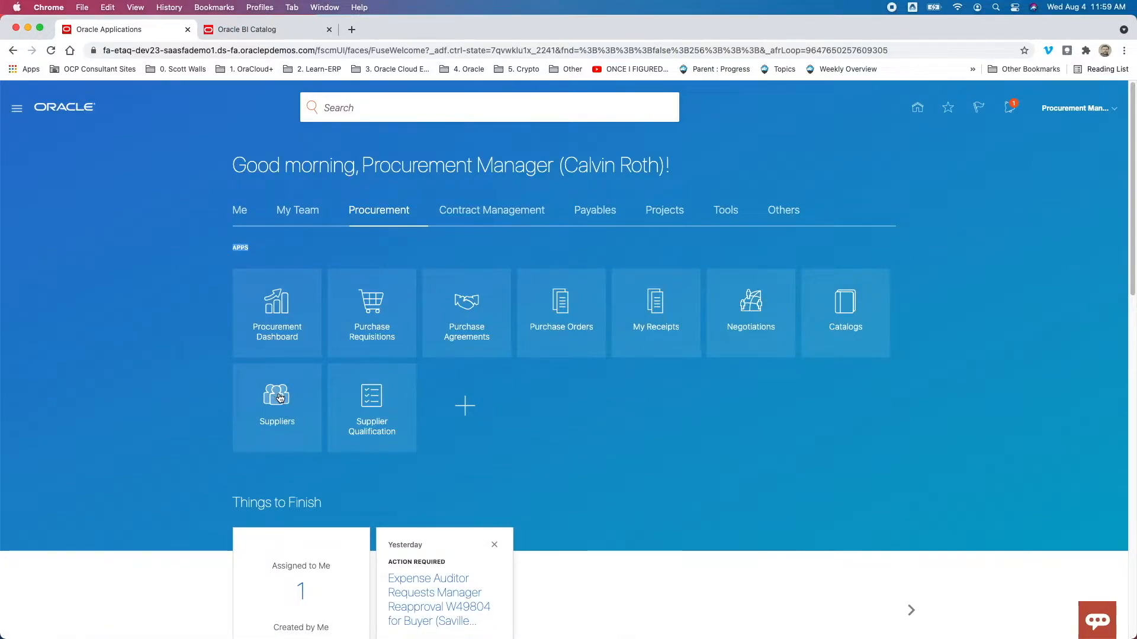
{"action": "left_click", "coordinate": [281, 398]}
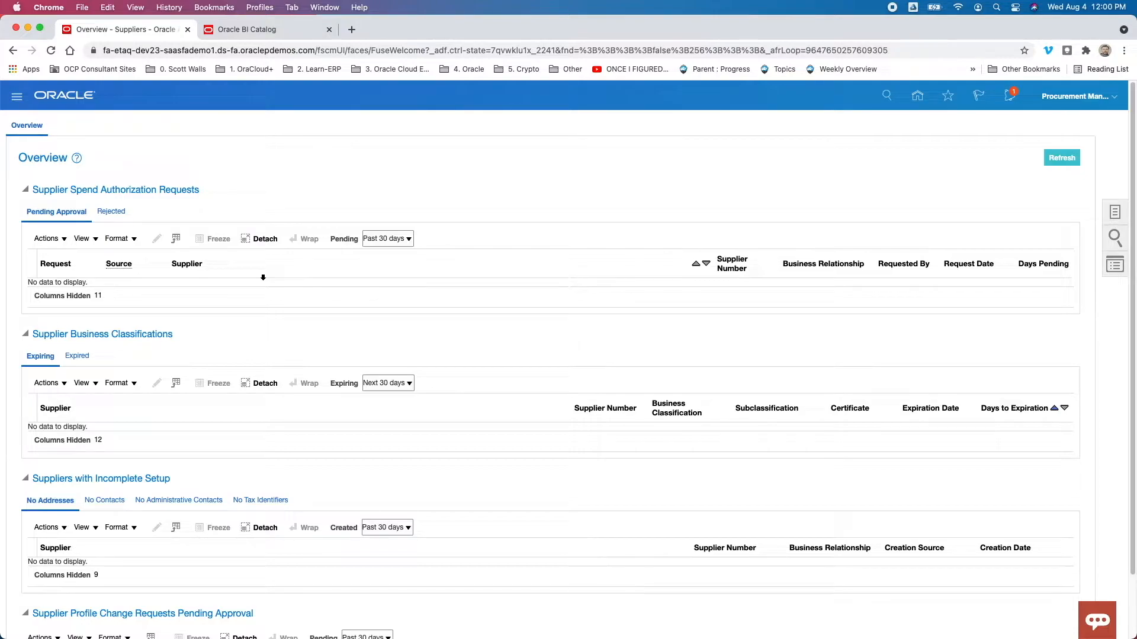
Examine the supplier Overview sections for spend authorization requests, business classifications with their expiry periods, incomplete setups and pending profile changes
{"action": "left_click_drag", "start_coordinate": [46, 191], "coordinate": [114, 200]}
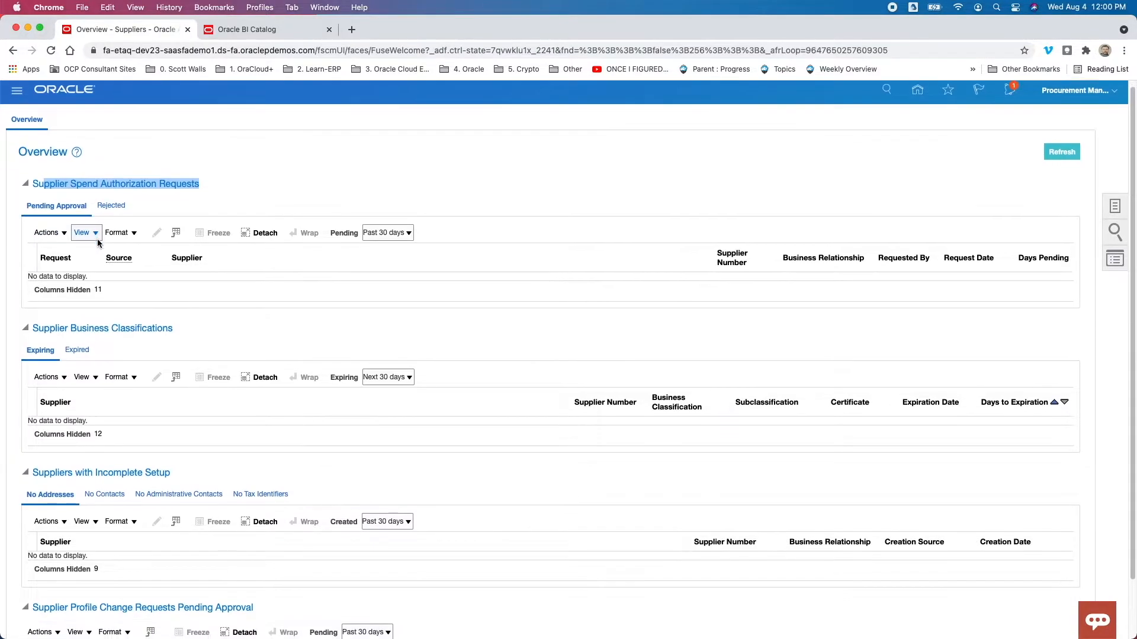
{"action": "scroll", "coordinate": [97, 240], "scroll_direction": "down", "scroll_amount": 1}
{"action": "left_click_drag", "start_coordinate": [50, 310], "coordinate": [173, 318]}
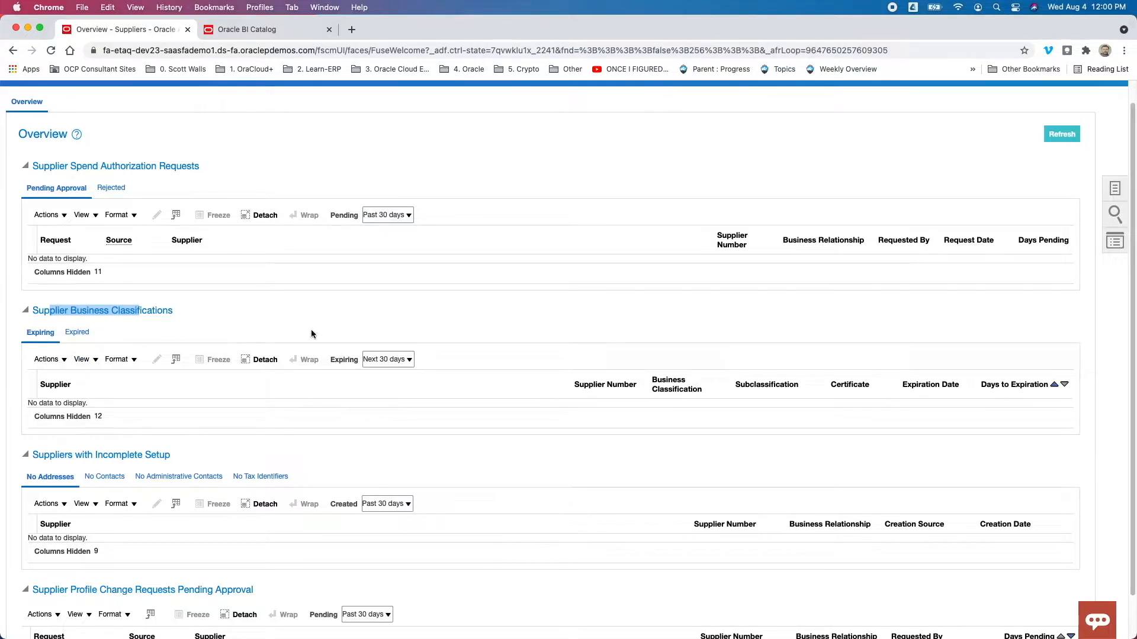
{"action": "left_click", "coordinate": [384, 362]}
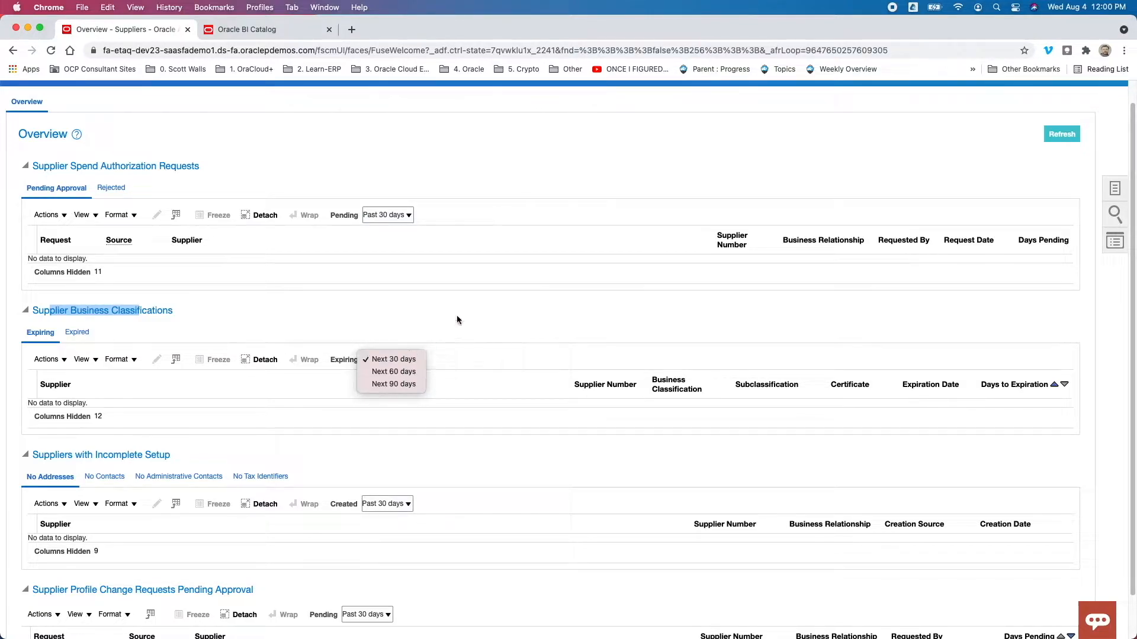
{"action": "left_click", "coordinate": [474, 308]}
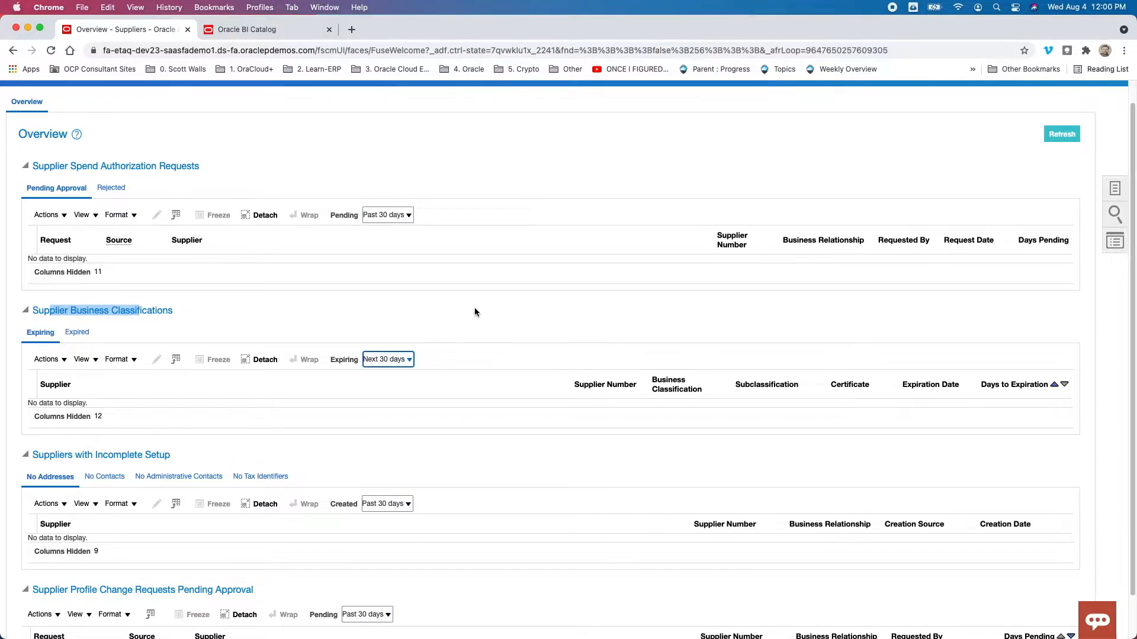
{"action": "scroll", "coordinate": [474, 312], "scroll_direction": "down", "scroll_amount": 2}
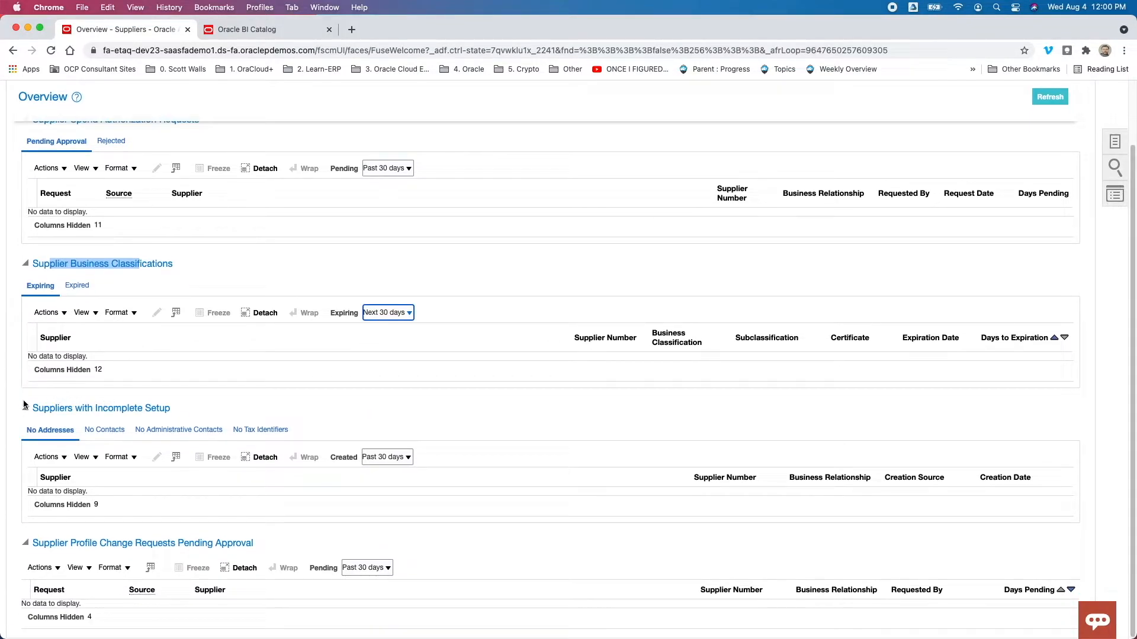
{"action": "left_click", "coordinate": [30, 411]}
{"action": "triple_click", "coordinate": [150, 410]}
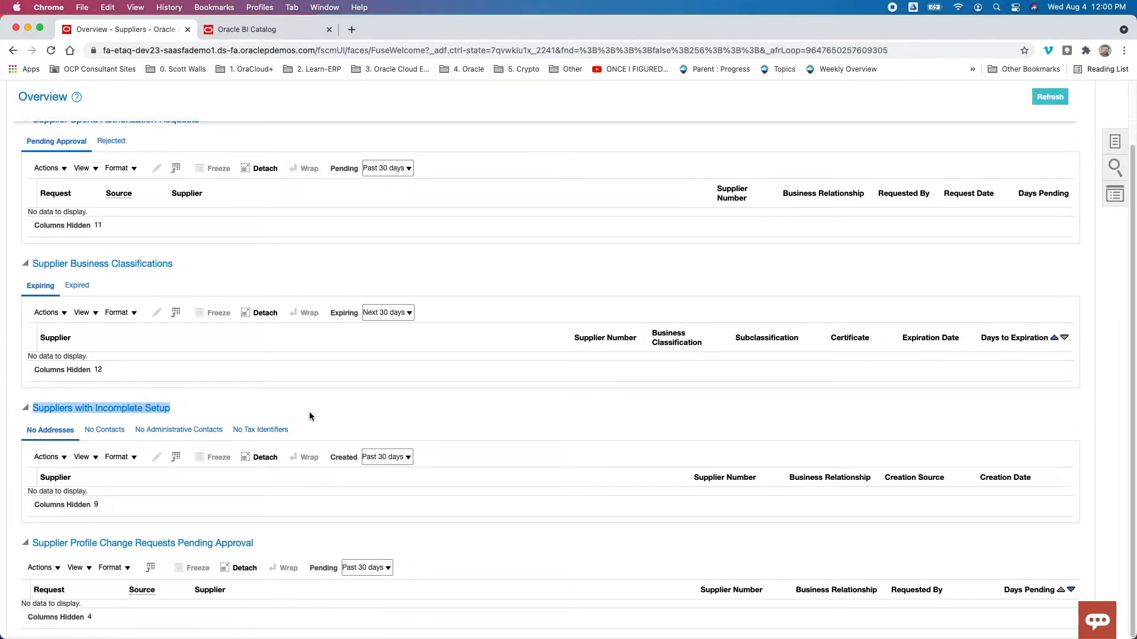
{"action": "left_click_drag", "start_coordinate": [59, 543], "coordinate": [252, 553]}
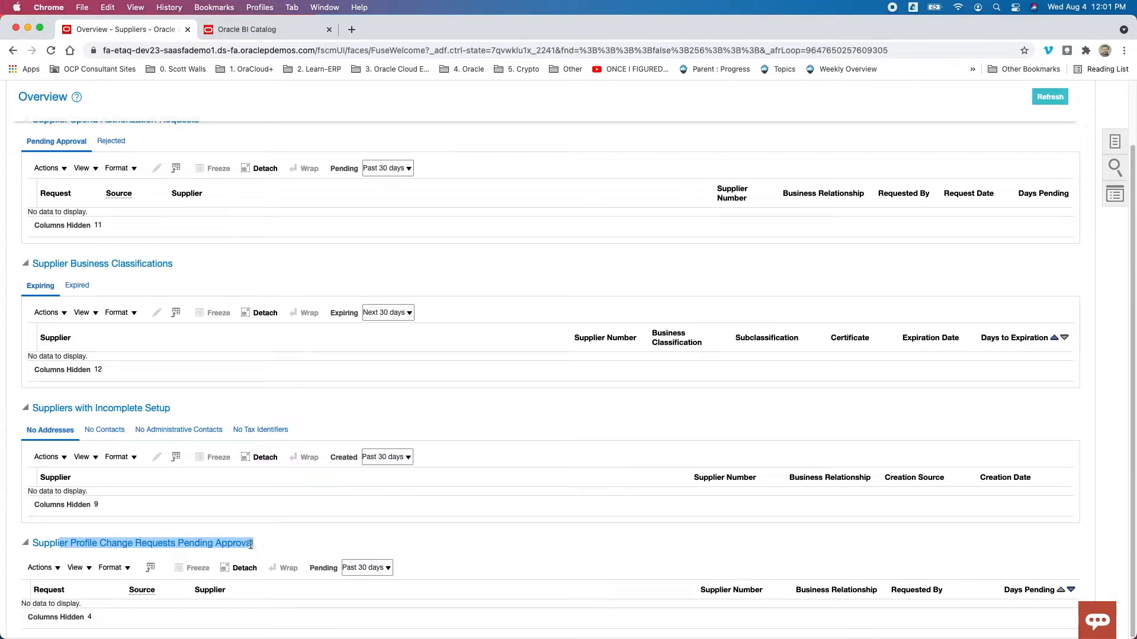
{"action": "scroll", "coordinate": [251, 542], "scroll_direction": "up", "scroll_amount": 3}
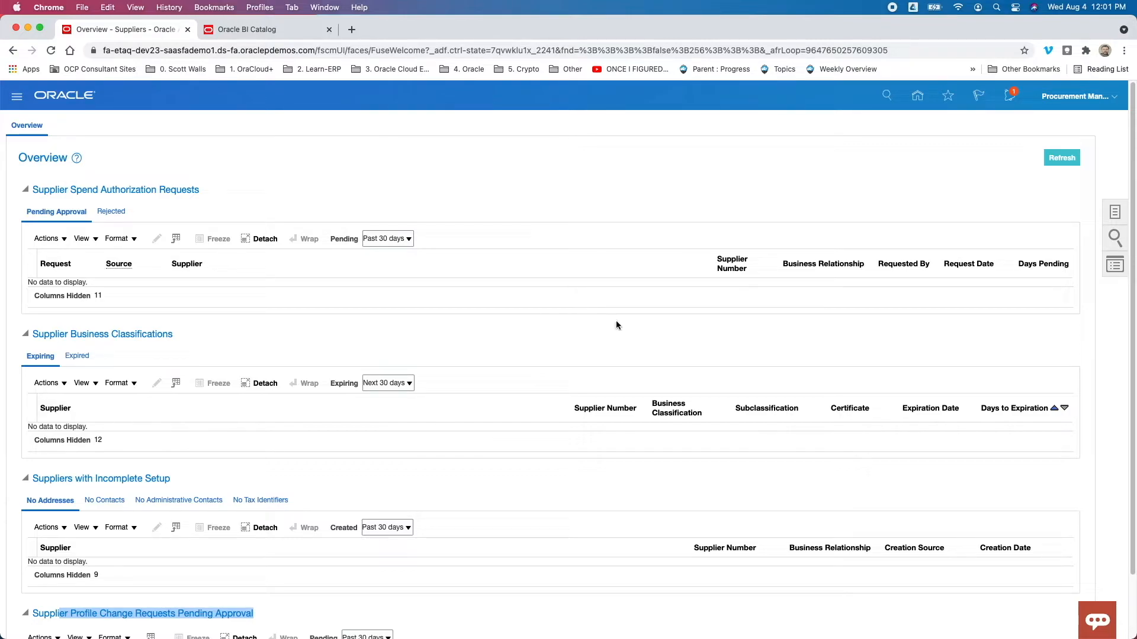
Open the Manage Suppliers task and switch its supplier search to advanced mode
{"action": "left_click", "coordinate": [1115, 212]}
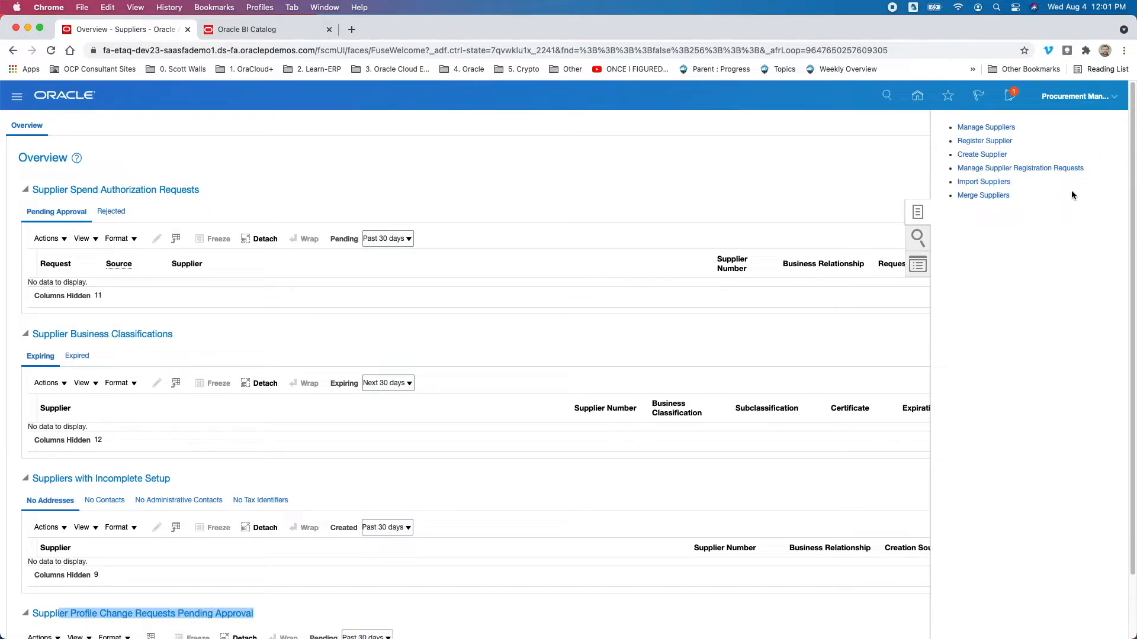
{"action": "left_click", "coordinate": [983, 127]}
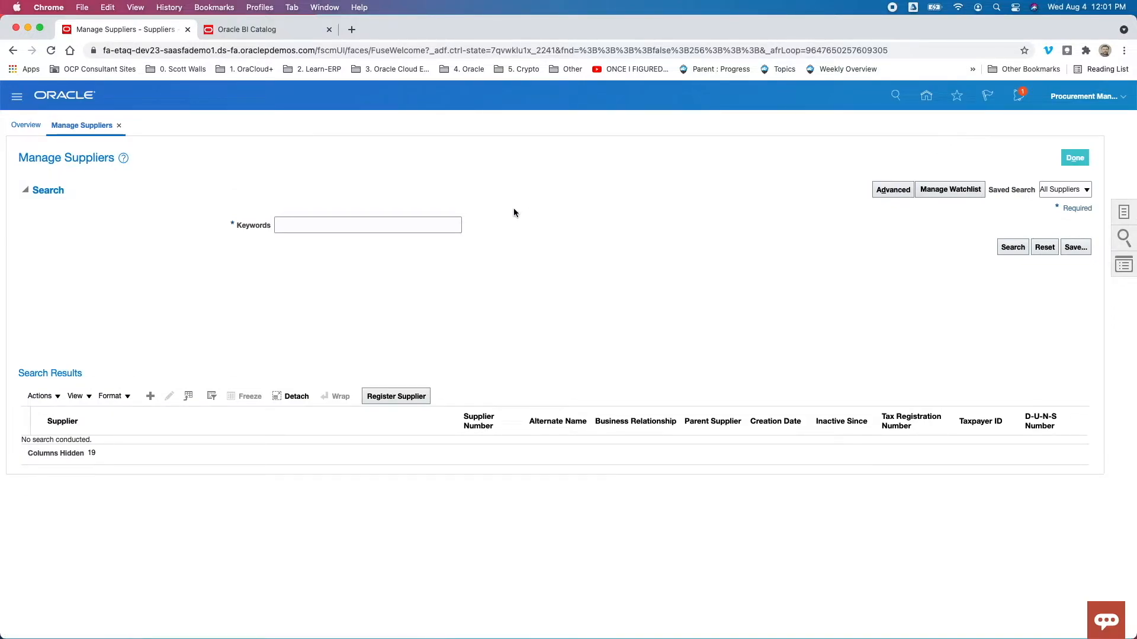
{"action": "left_click", "coordinate": [291, 225]}
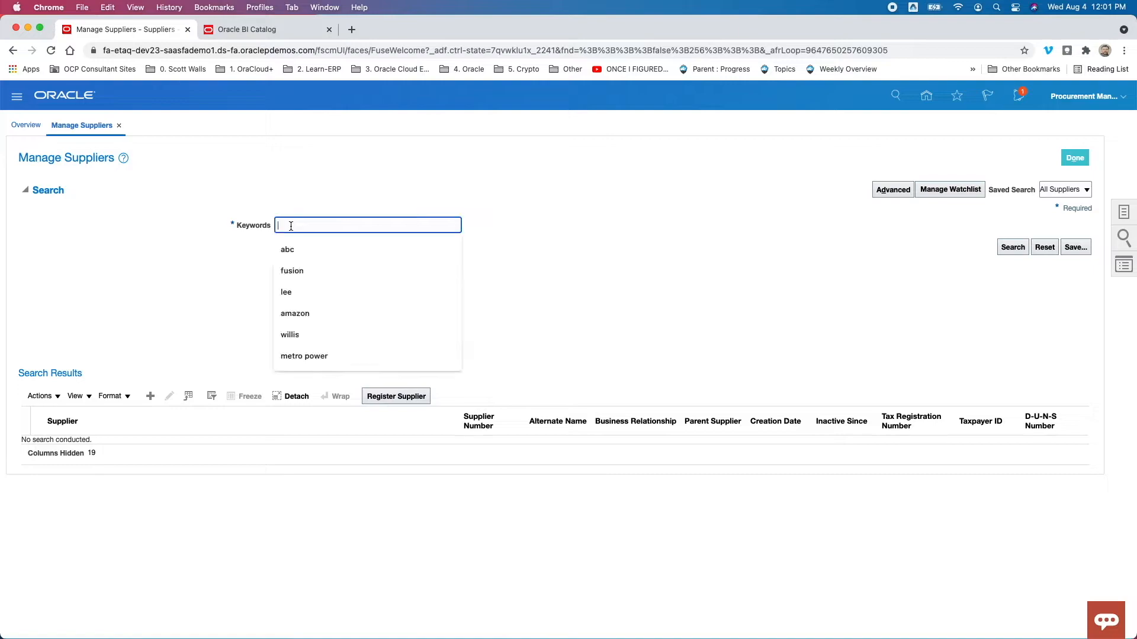
{"action": "left_click", "coordinate": [538, 260]}
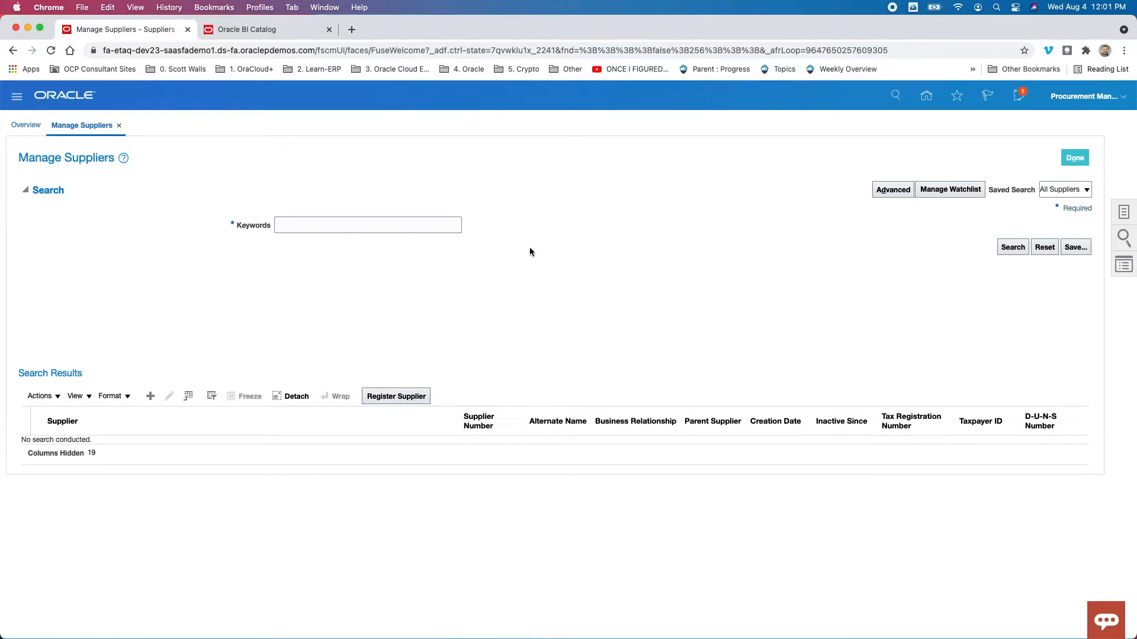
{"action": "left_click", "coordinate": [888, 193]}
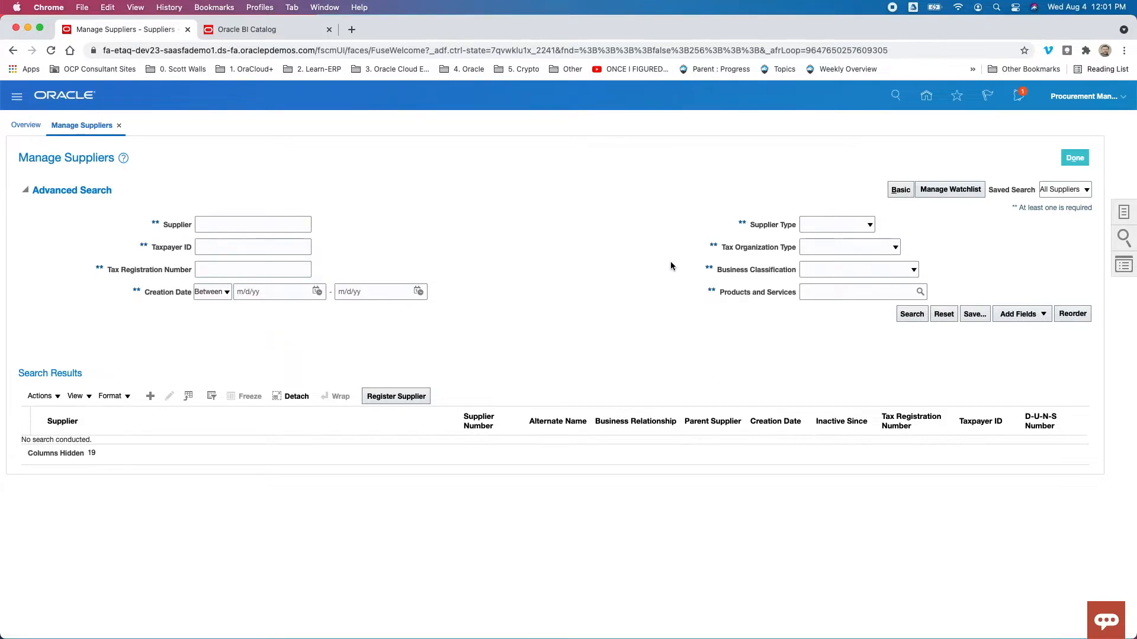
Add the Registration Request field to the advanced supplier search criteria, and remove it again
{"action": "left_click", "coordinate": [1036, 313]}
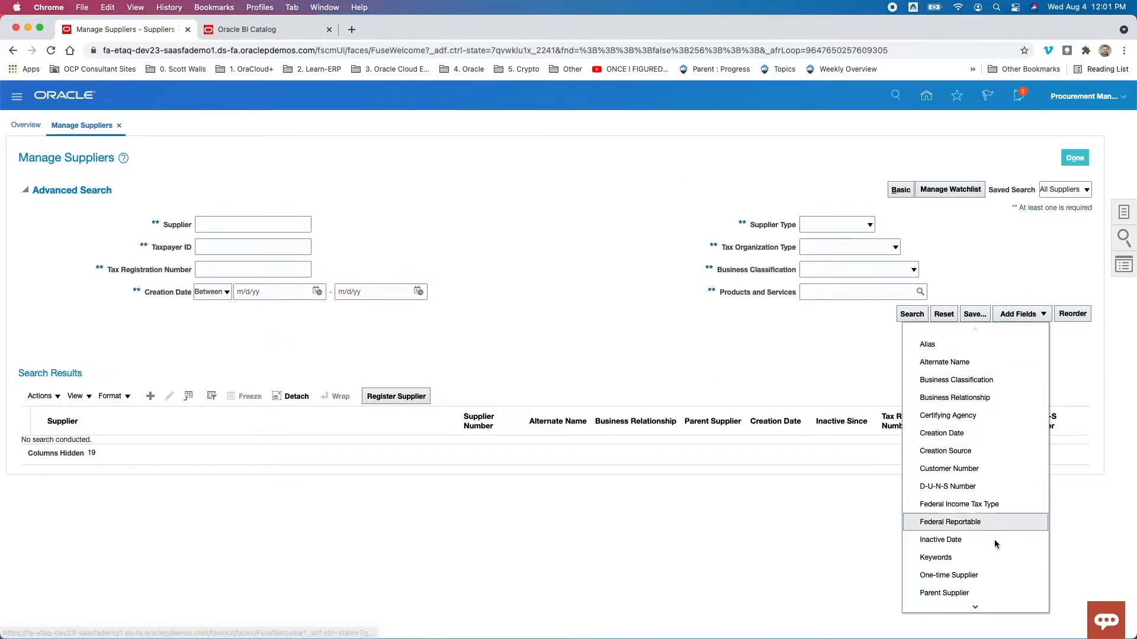
{"action": "left_click", "coordinate": [975, 608]}
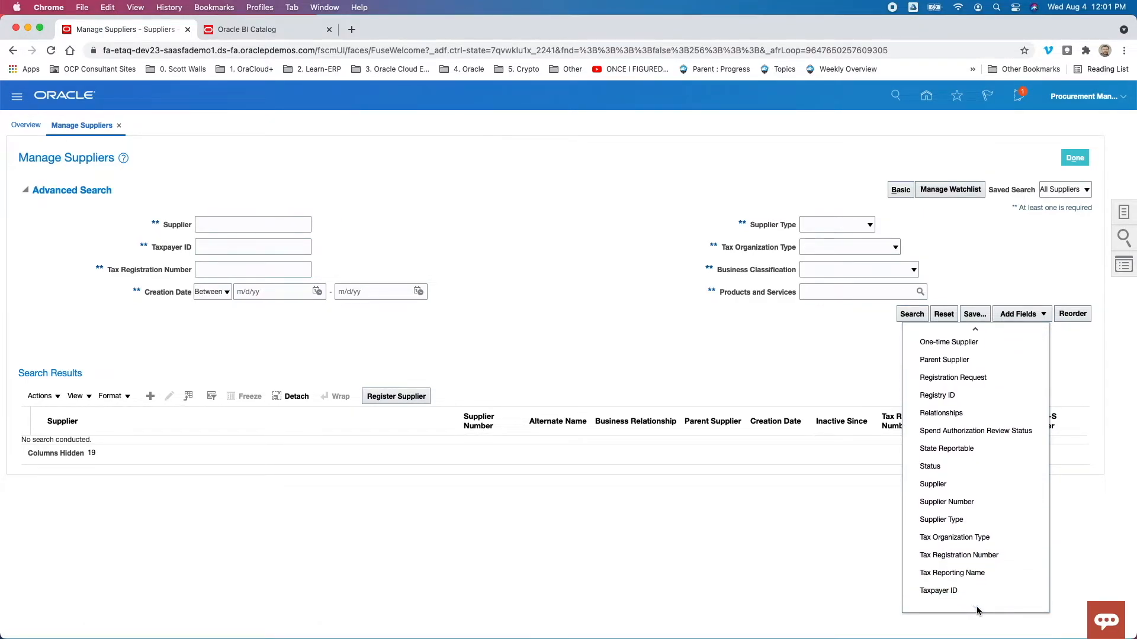
{"action": "left_click", "coordinate": [986, 377]}
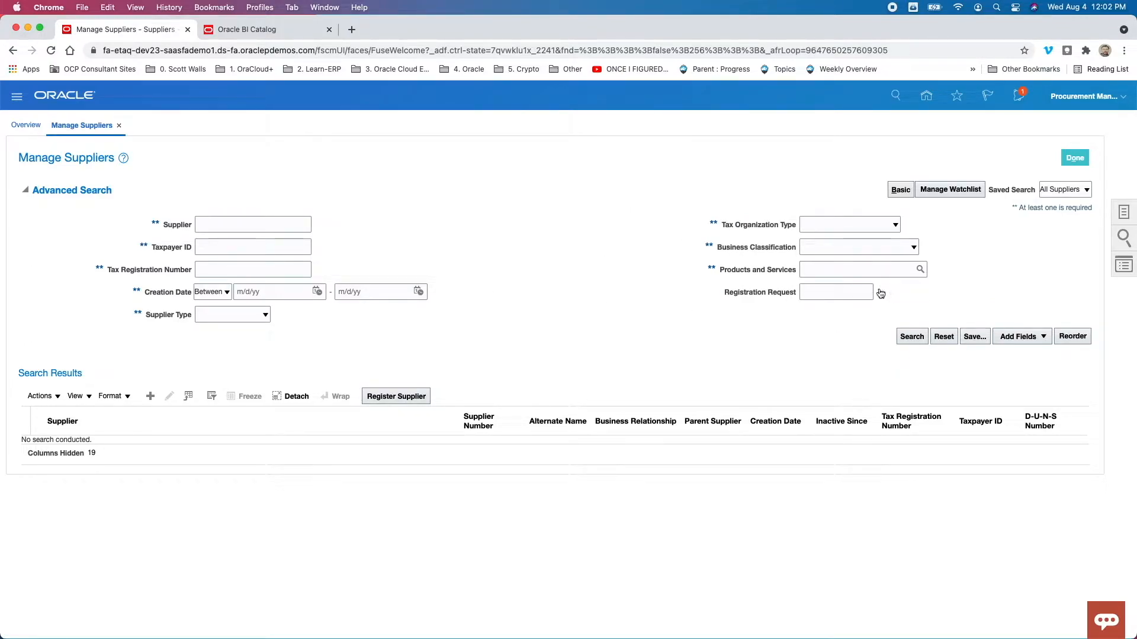
{"action": "left_click", "coordinate": [880, 291]}
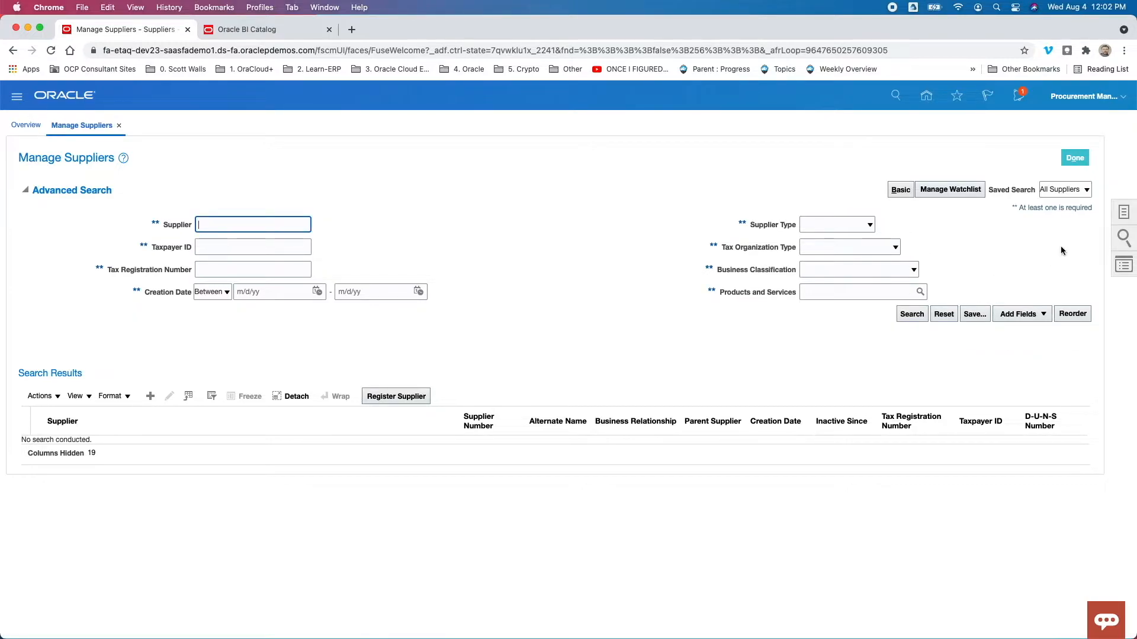
Run the advanced supplier search with the supplier type set to Supplier, after checking the available saved searches
{"action": "left_click", "coordinate": [1065, 194]}
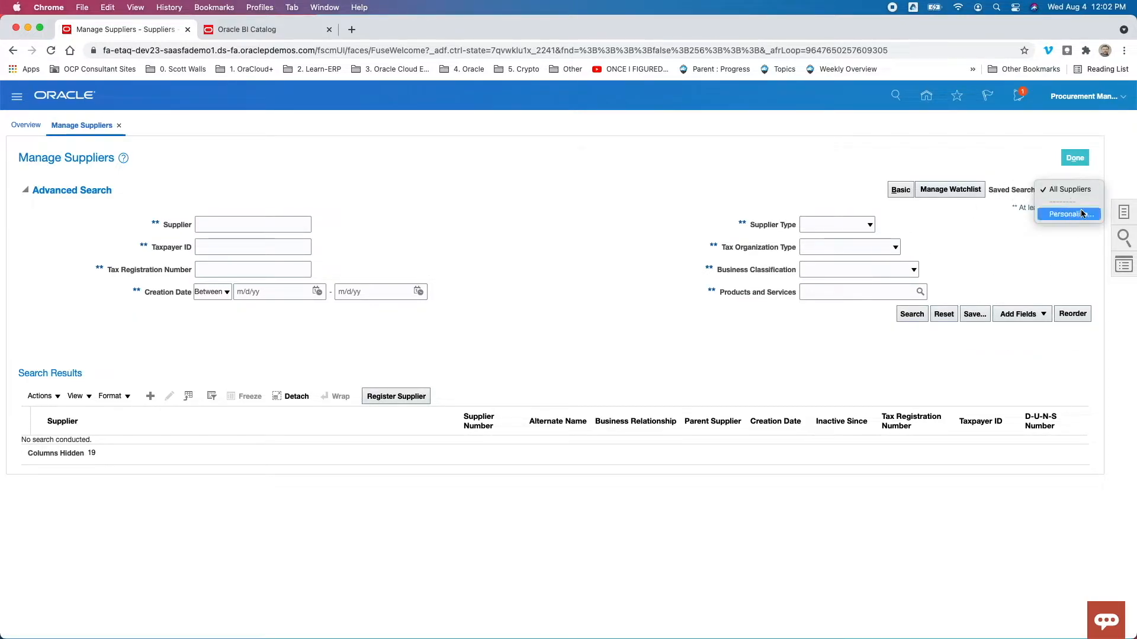
{"action": "left_click", "coordinate": [984, 147]}
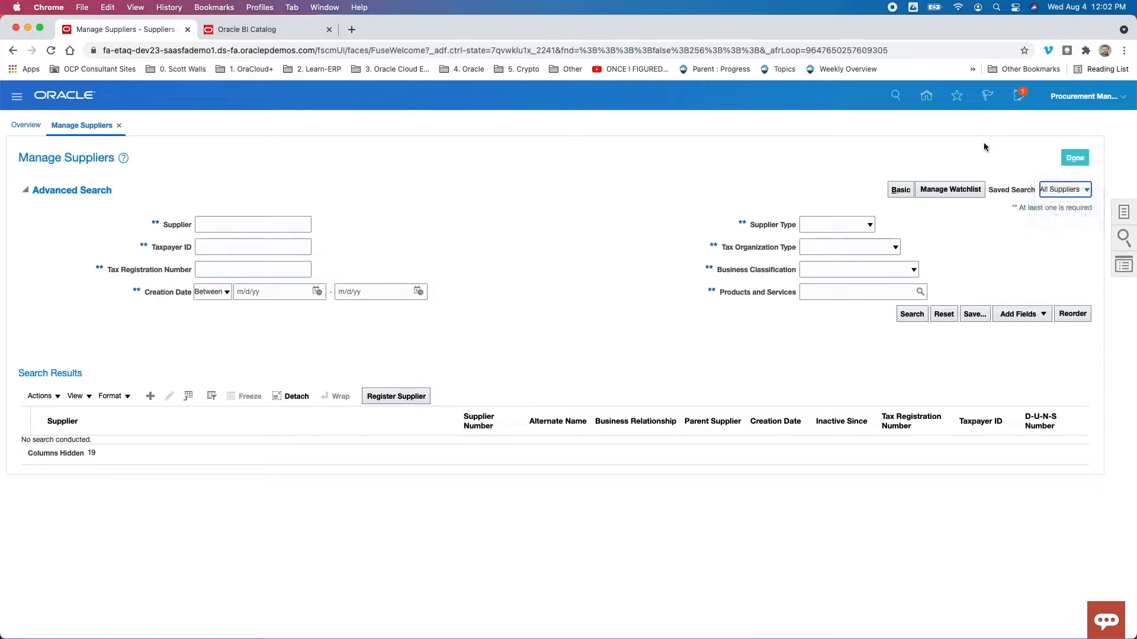
{"action": "left_click", "coordinate": [991, 263]}
{"action": "left_click", "coordinate": [824, 223]}
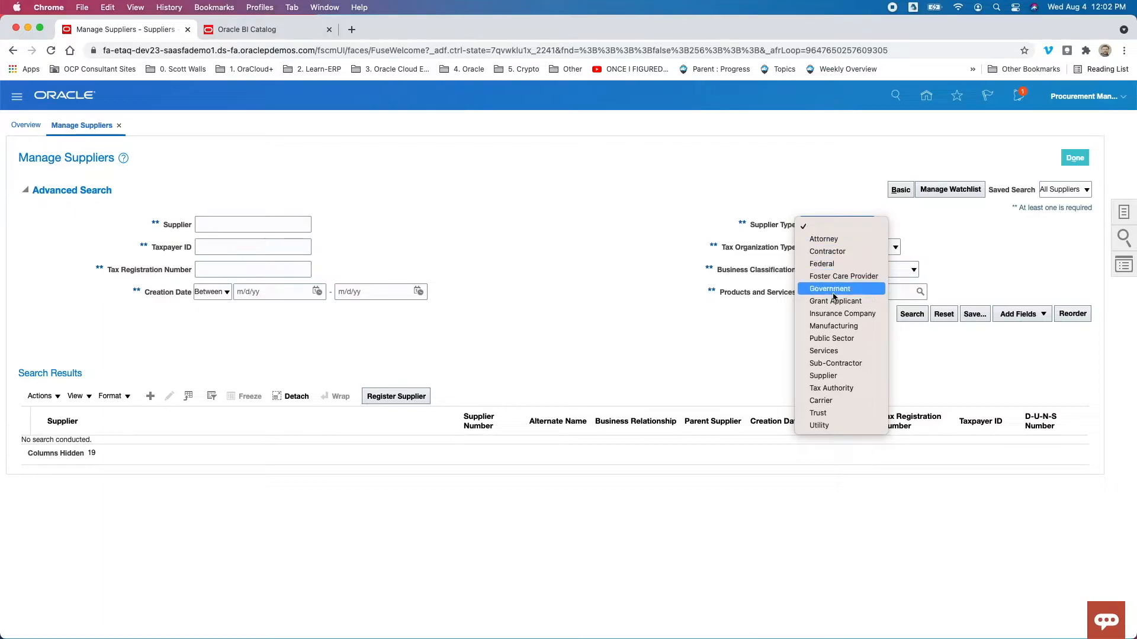
{"action": "left_click", "coordinate": [839, 376]}
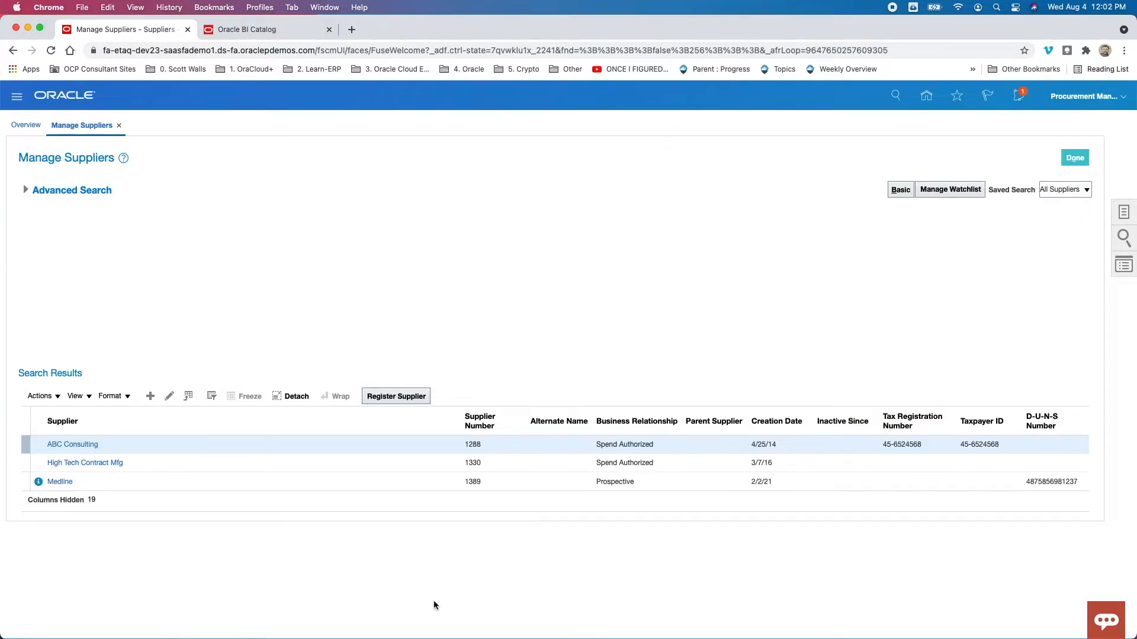
Look through the additional columns and the actions available for the supplier search results, including Export to Excel
{"action": "left_click", "coordinate": [89, 396]}
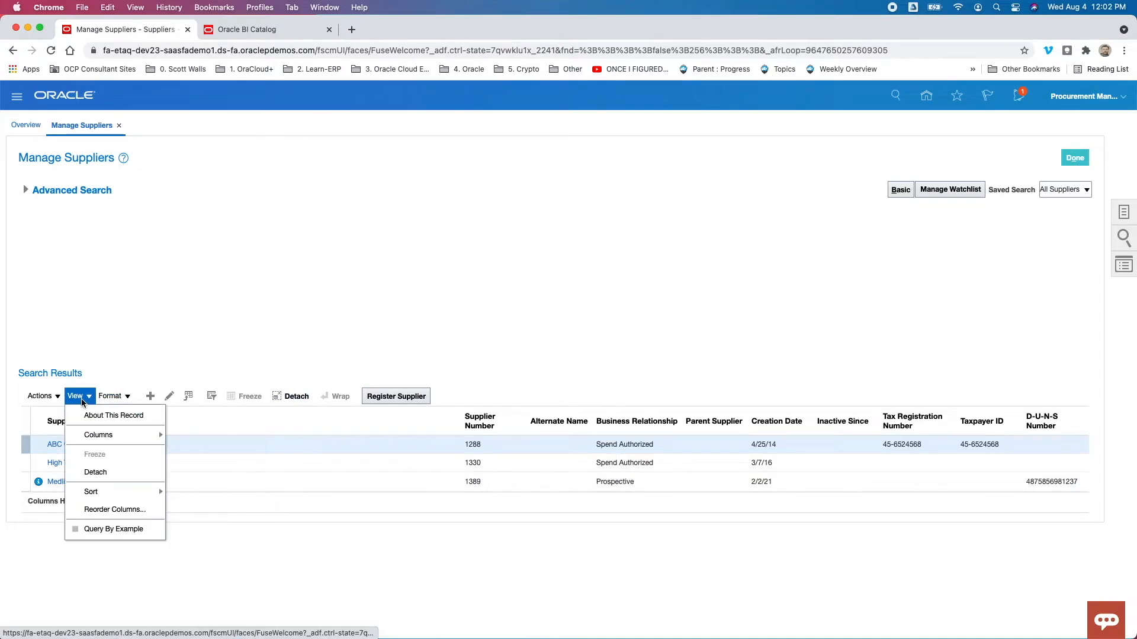
{"action": "mouse_move", "coordinate": [100, 436]}
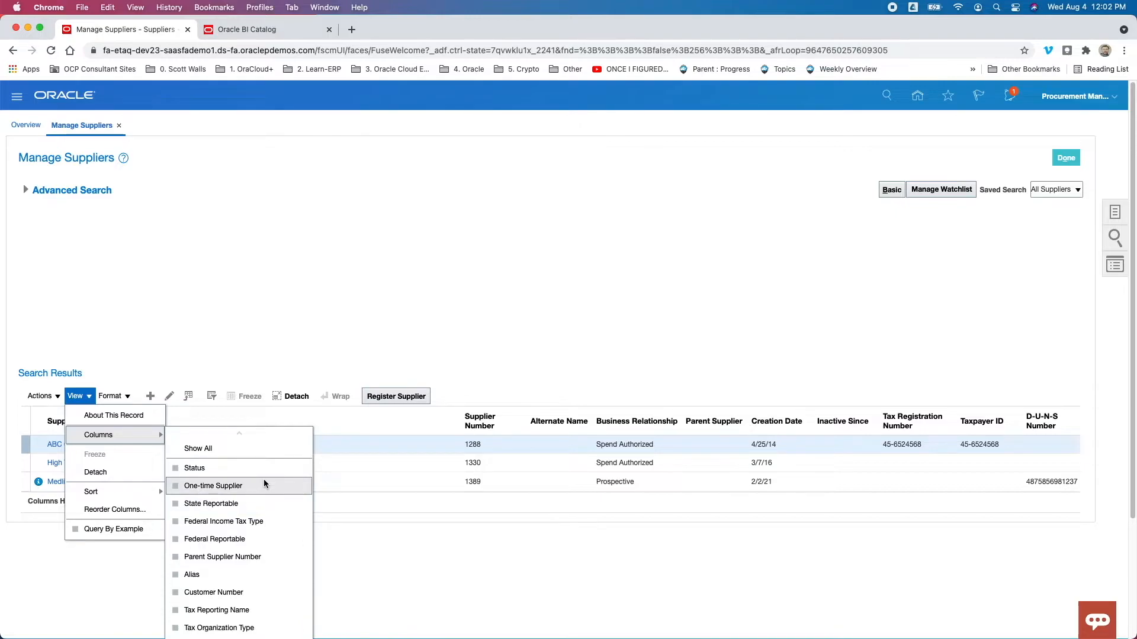
{"action": "left_click", "coordinate": [571, 327]}
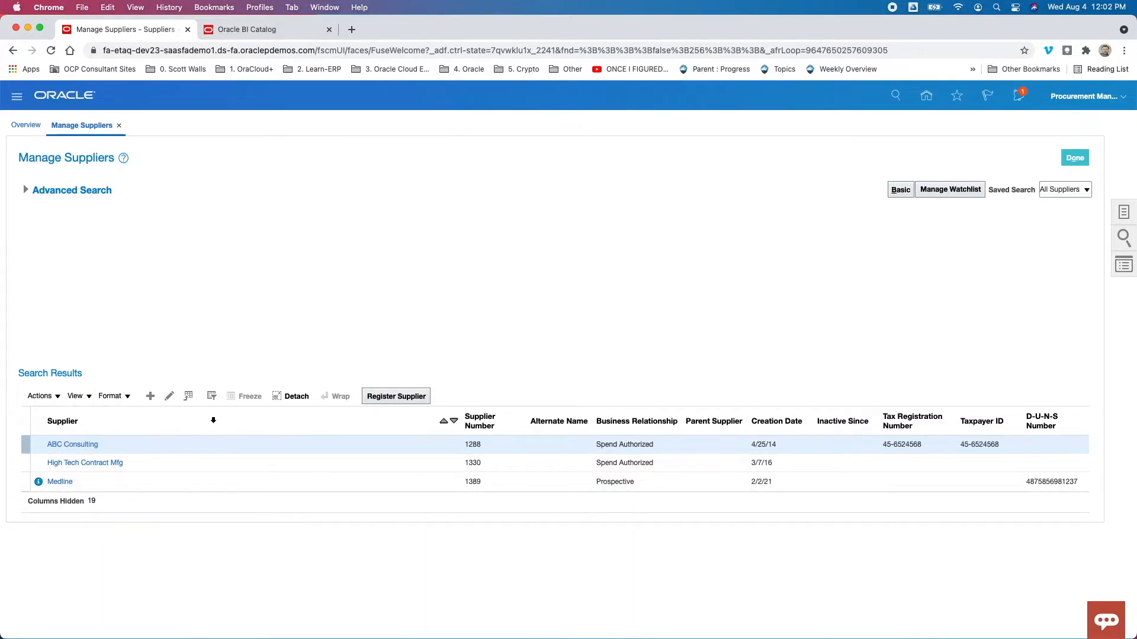
{"action": "left_click", "coordinate": [39, 396]}
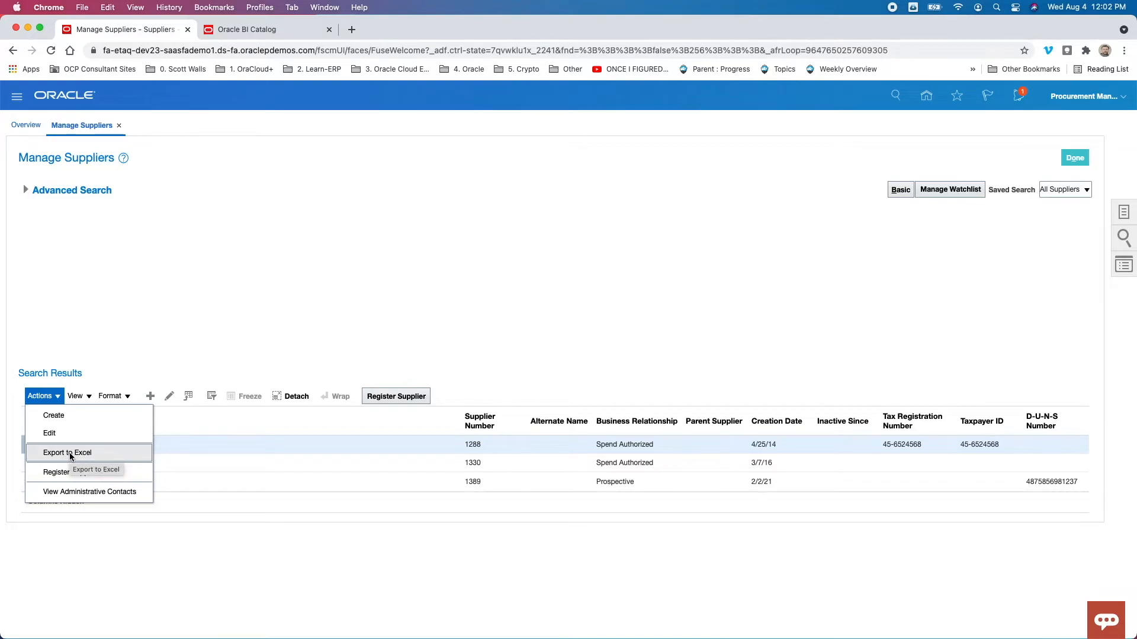
{"action": "left_click", "coordinate": [339, 319]}
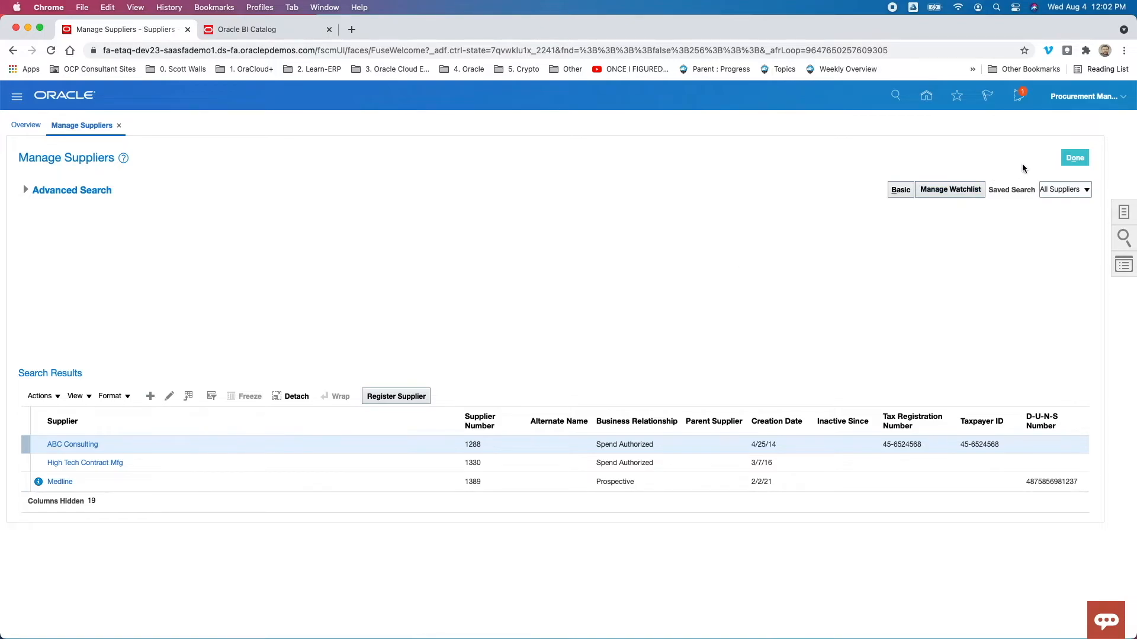
Close Manage Suppliers and look over the task list and supplier list beside the Overview
{"action": "left_click", "coordinate": [1072, 161]}
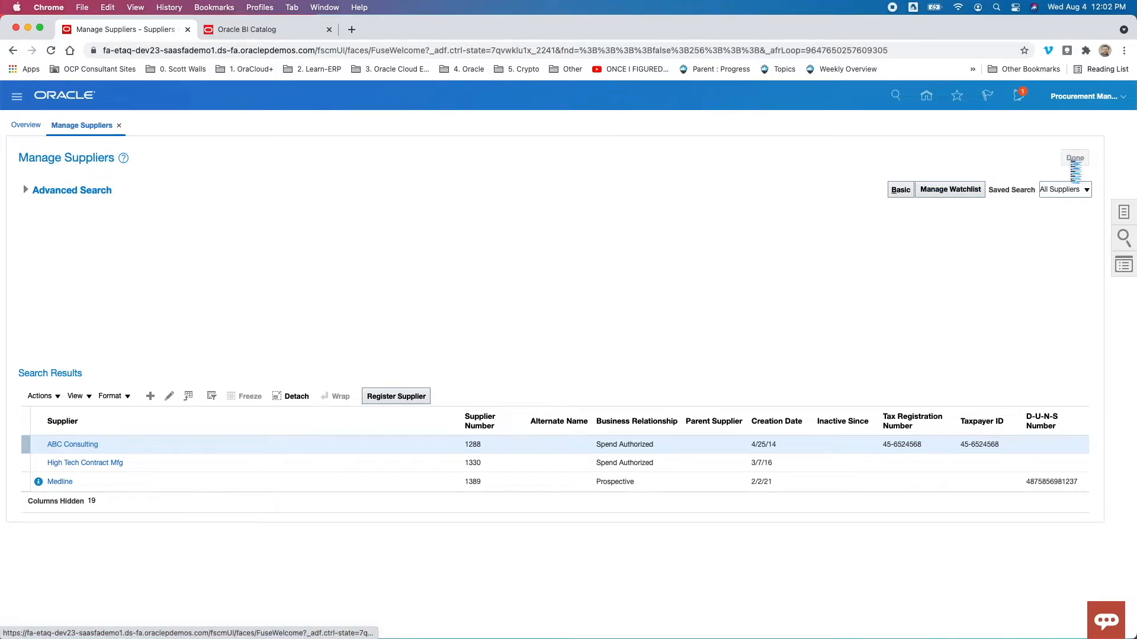
{"action": "left_click", "coordinate": [1114, 211]}
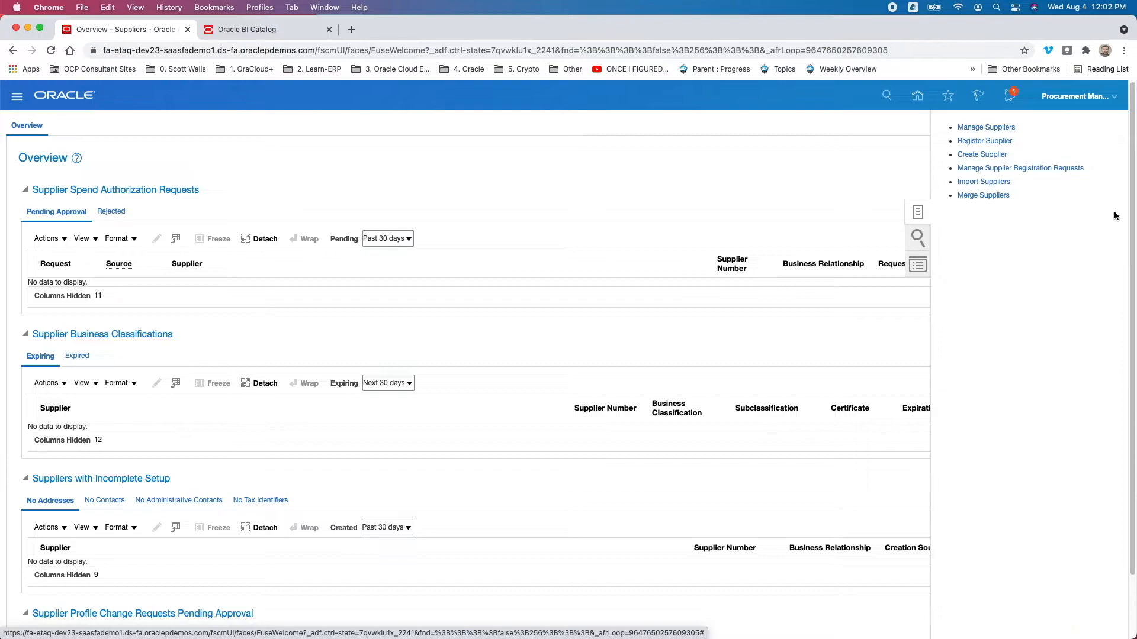
{"action": "left_click", "coordinate": [919, 239]}
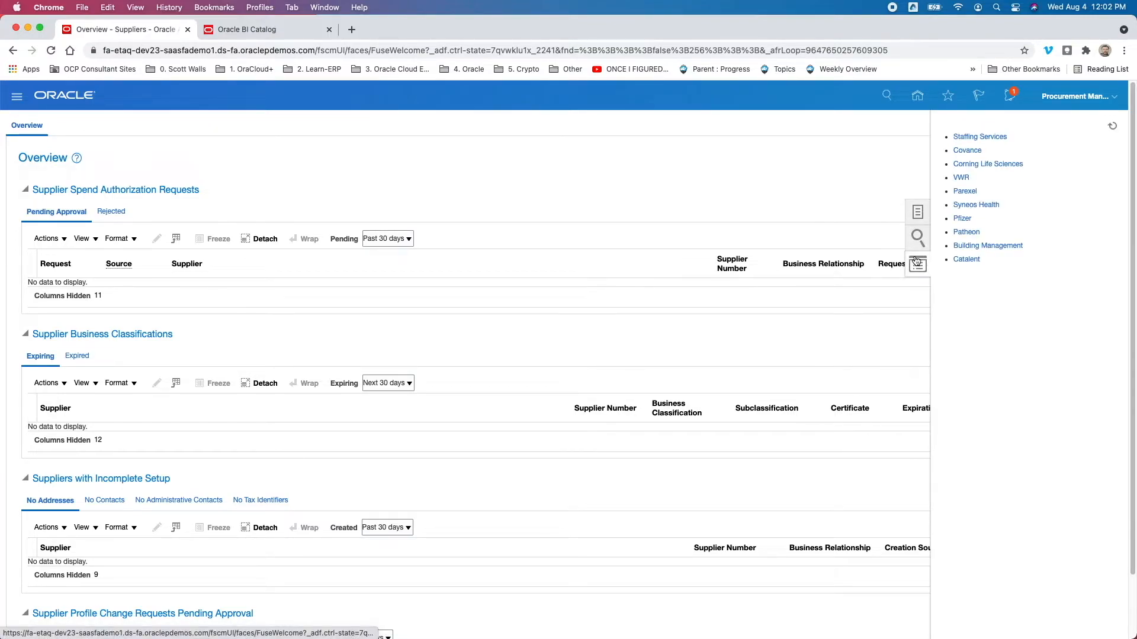
{"action": "left_click", "coordinate": [869, 133]}
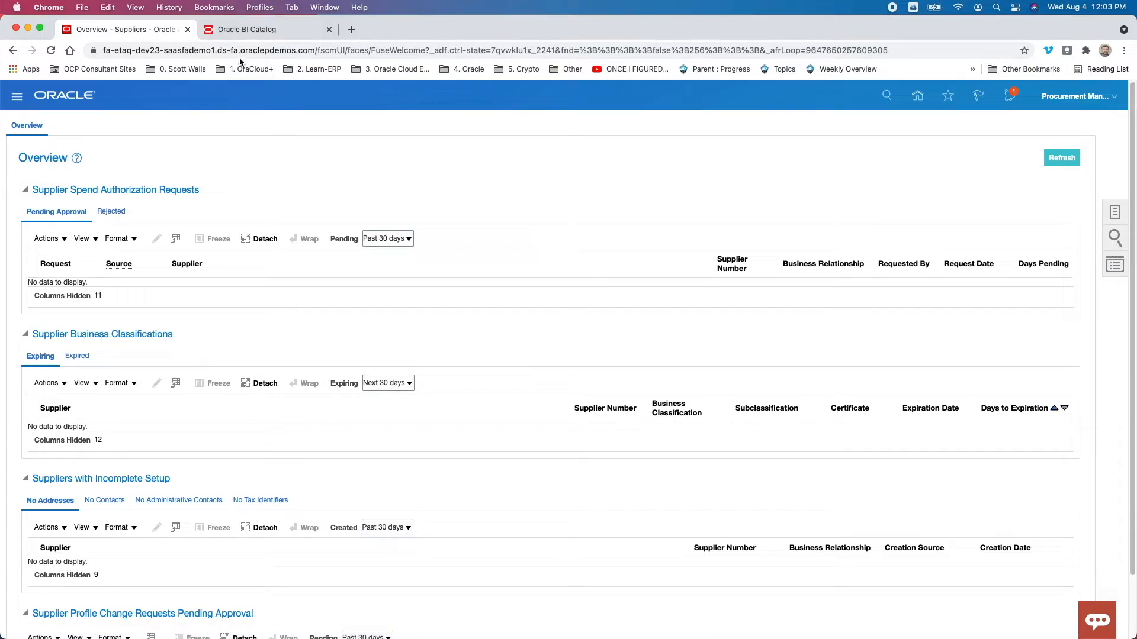
Open Reports and Analytics from the Tools group and dismiss the Google Drive storage notice
{"action": "left_click", "coordinate": [18, 97]}
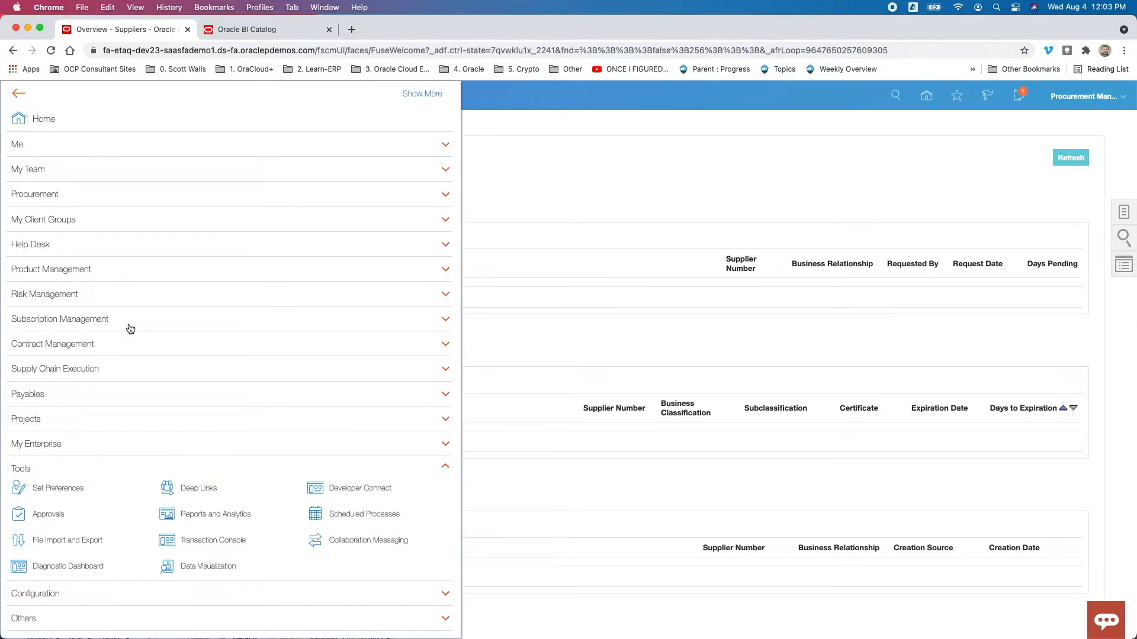
{"action": "left_click", "coordinate": [122, 469]}
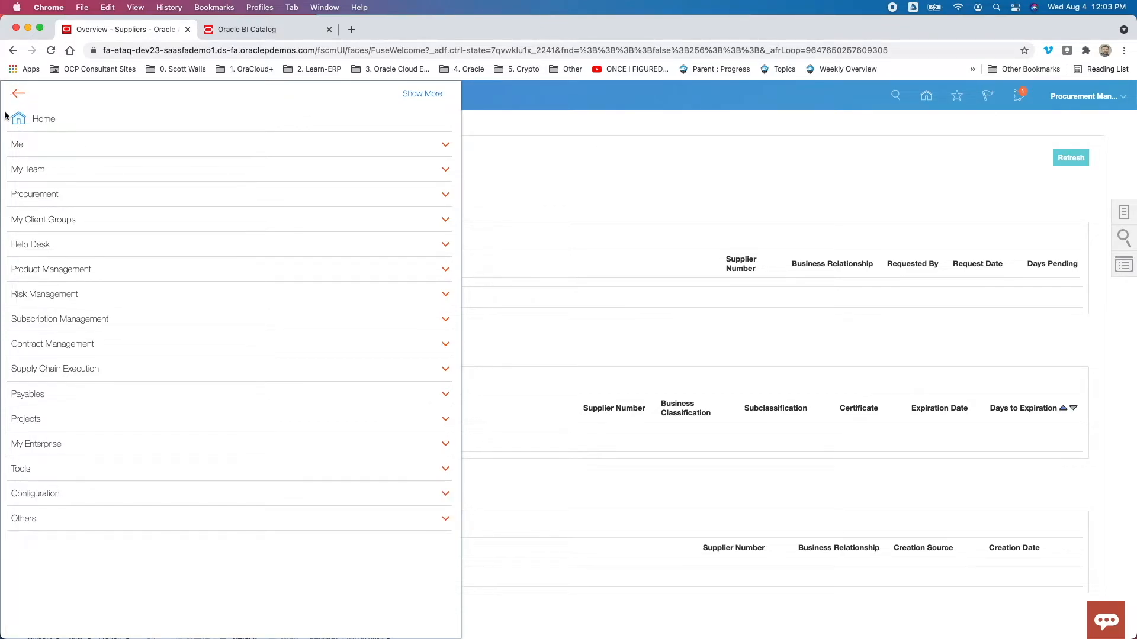
{"action": "left_click", "coordinate": [72, 476]}
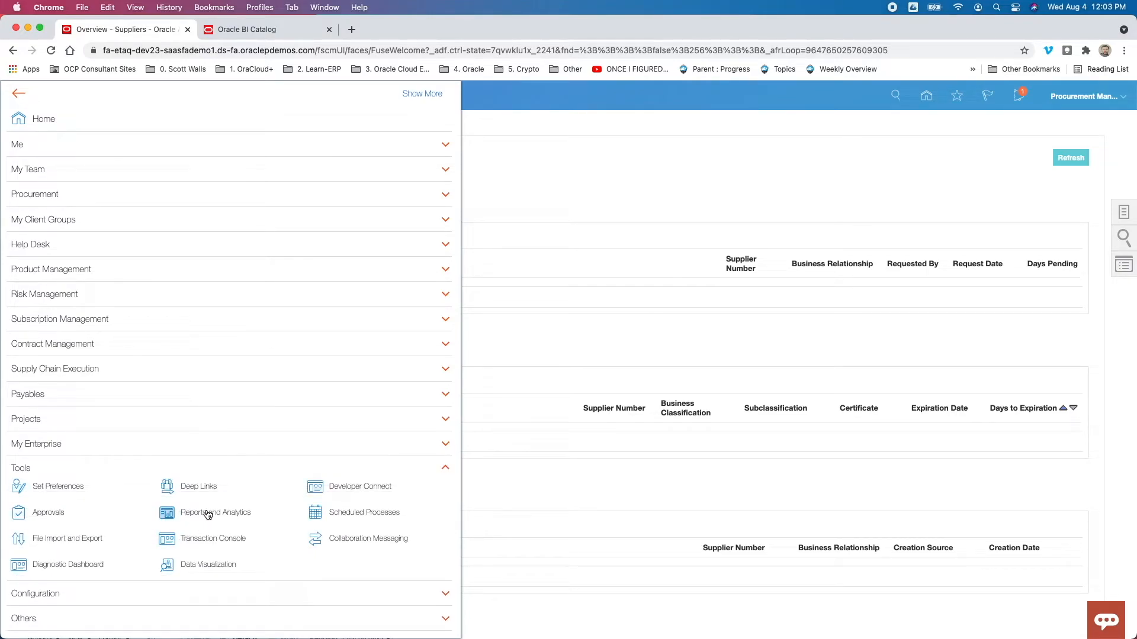
{"action": "left_click", "coordinate": [212, 513]}
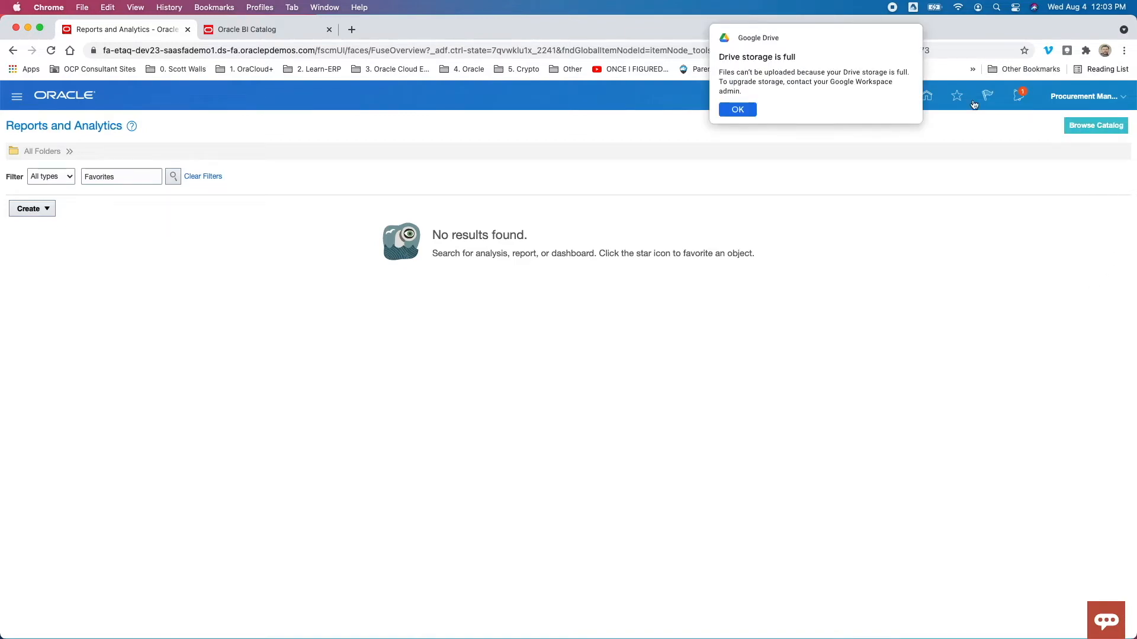
{"action": "left_click", "coordinate": [737, 110]}
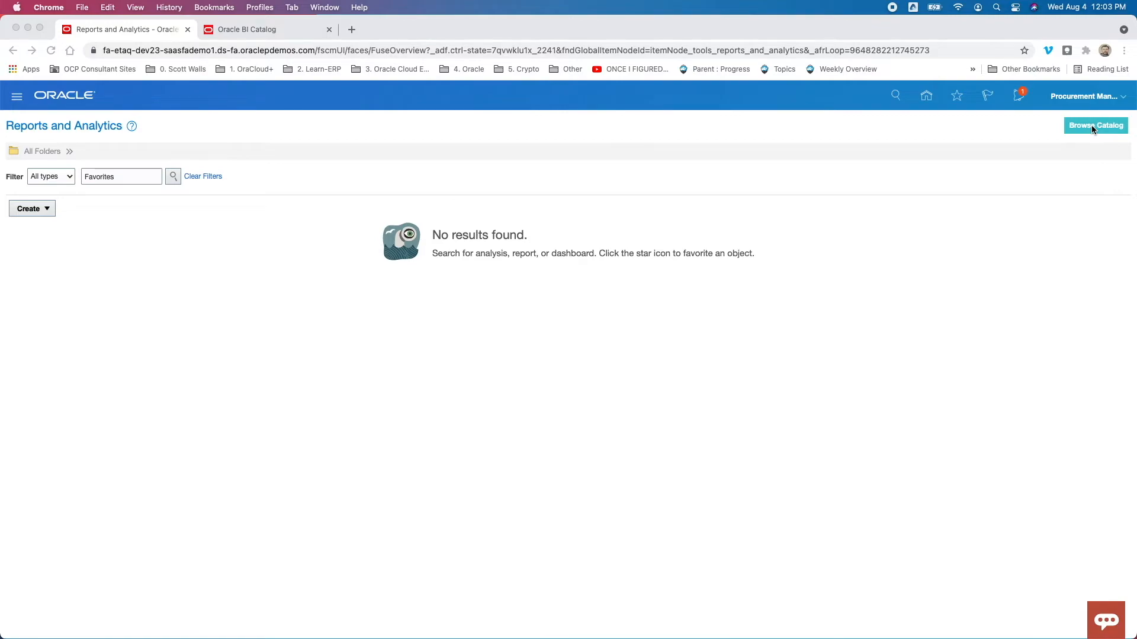
Start a new analysis, search the subject areas for supplier, and use Supplier - Supplier Real Time
{"action": "left_click", "coordinate": [34, 209]}
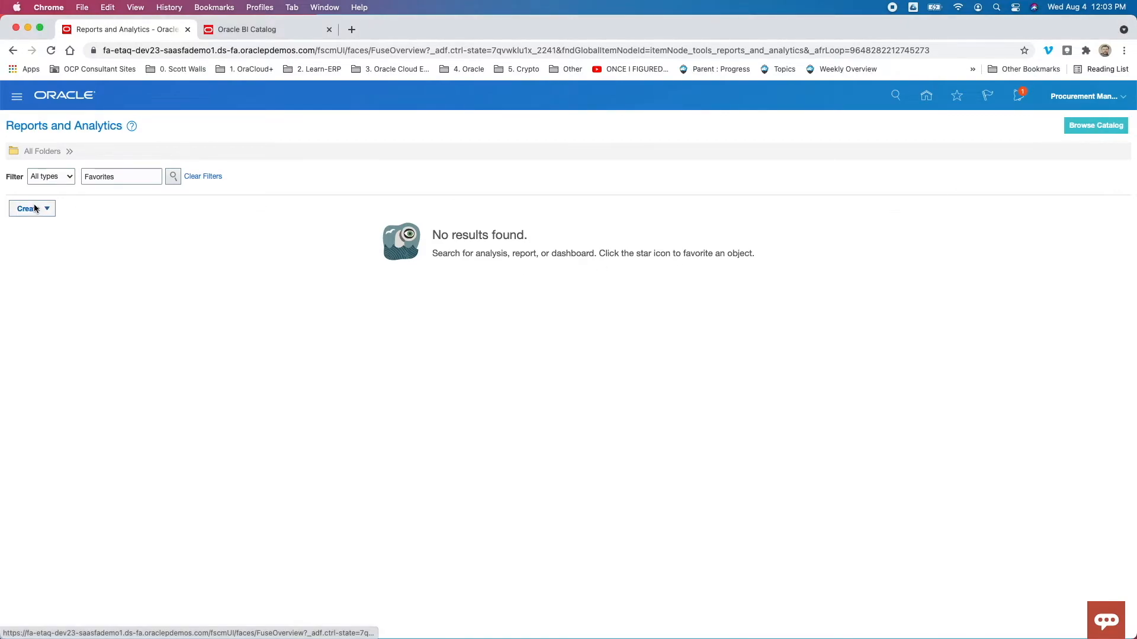
{"action": "left_click", "coordinate": [34, 208]}
{"action": "left_click", "coordinate": [38, 246]}
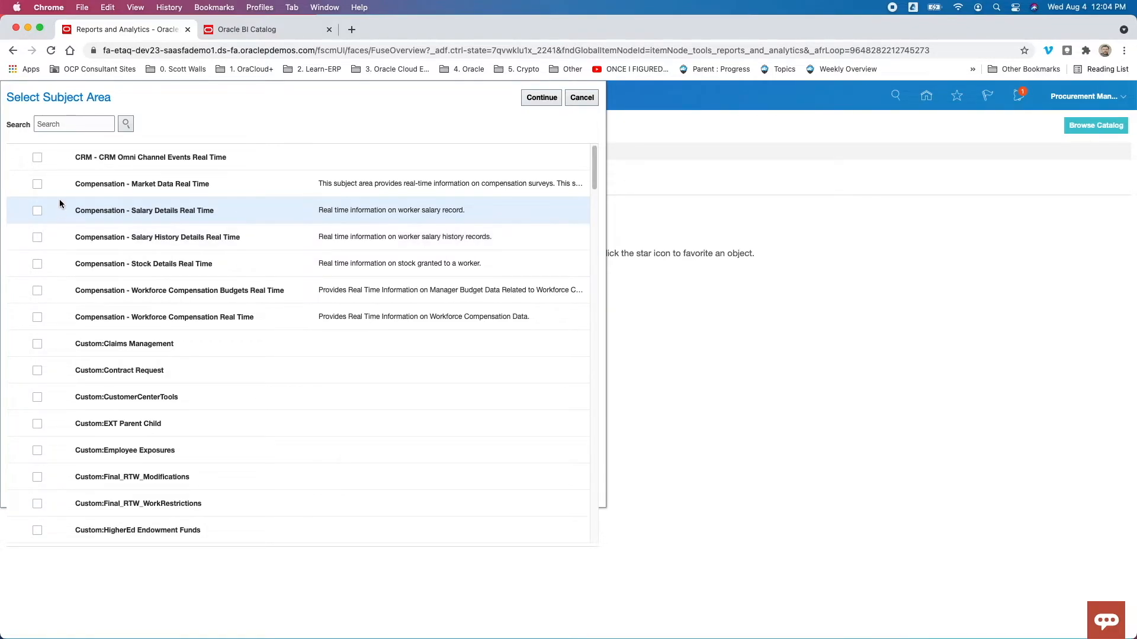
{"action": "left_click", "coordinate": [66, 120]}
{"action": "type", "text": "supplier"}
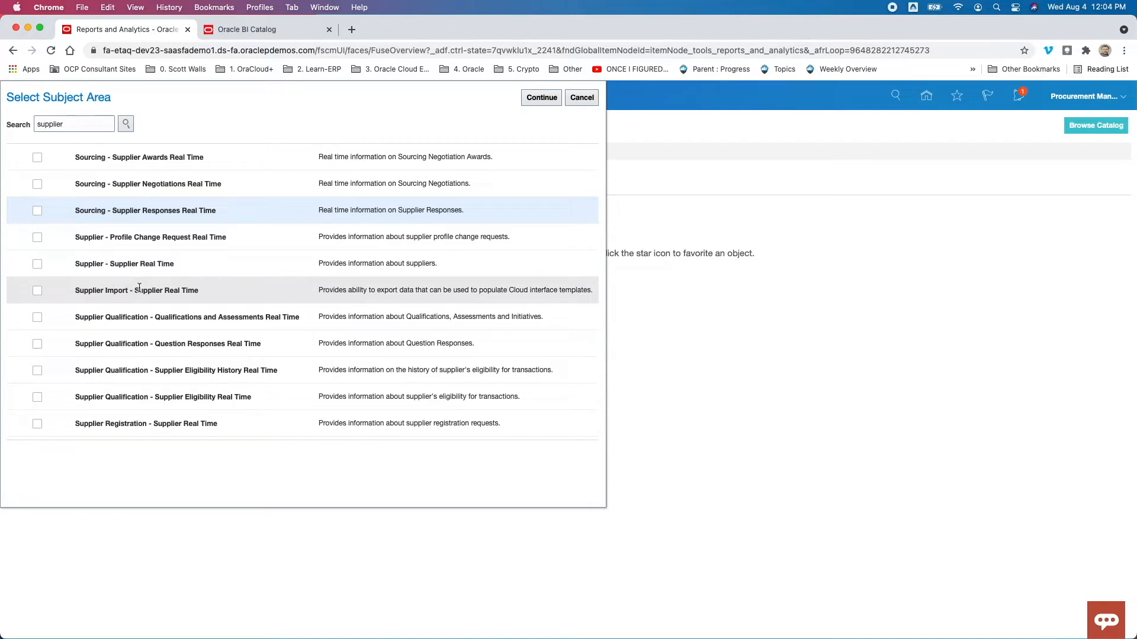
{"action": "left_click", "coordinate": [38, 264]}
{"action": "left_click", "coordinate": [533, 101]}
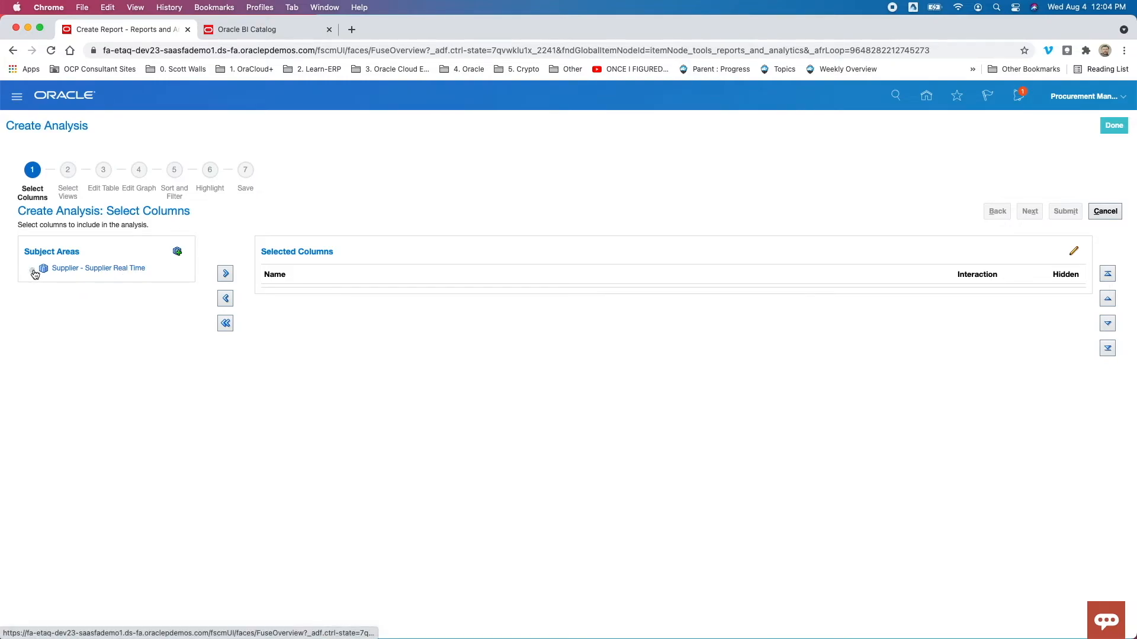
Examine the folders in the Supplier - Supplier Real Time subject area, including Suppliers, Supplier Counts and Supplier Contacts
{"action": "left_click", "coordinate": [33, 270]}
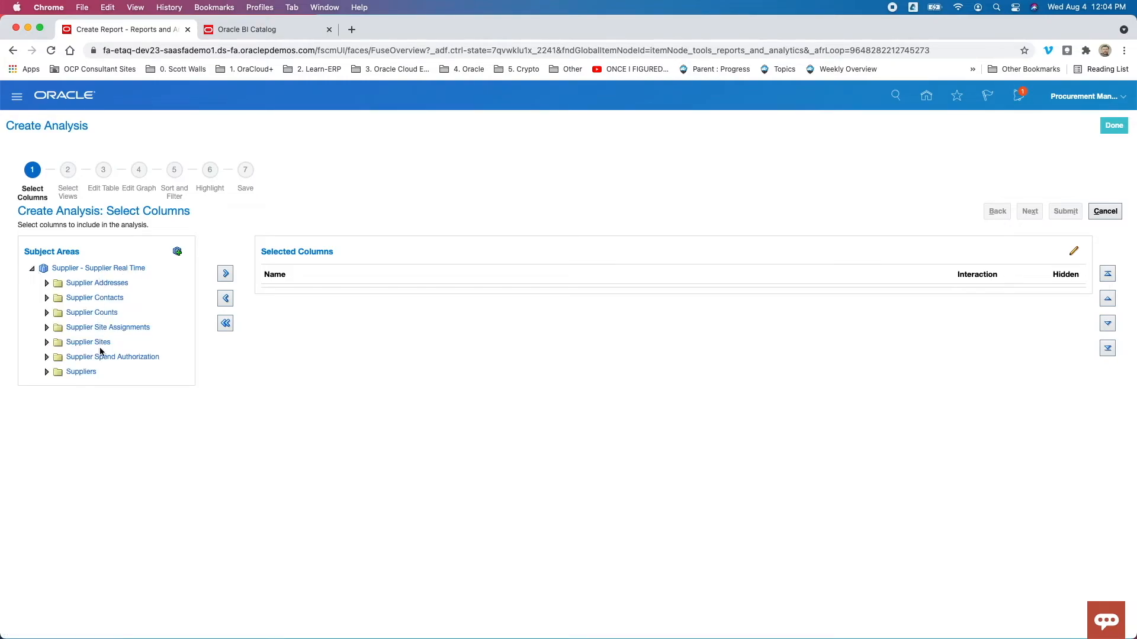
{"action": "left_click", "coordinate": [46, 373]}
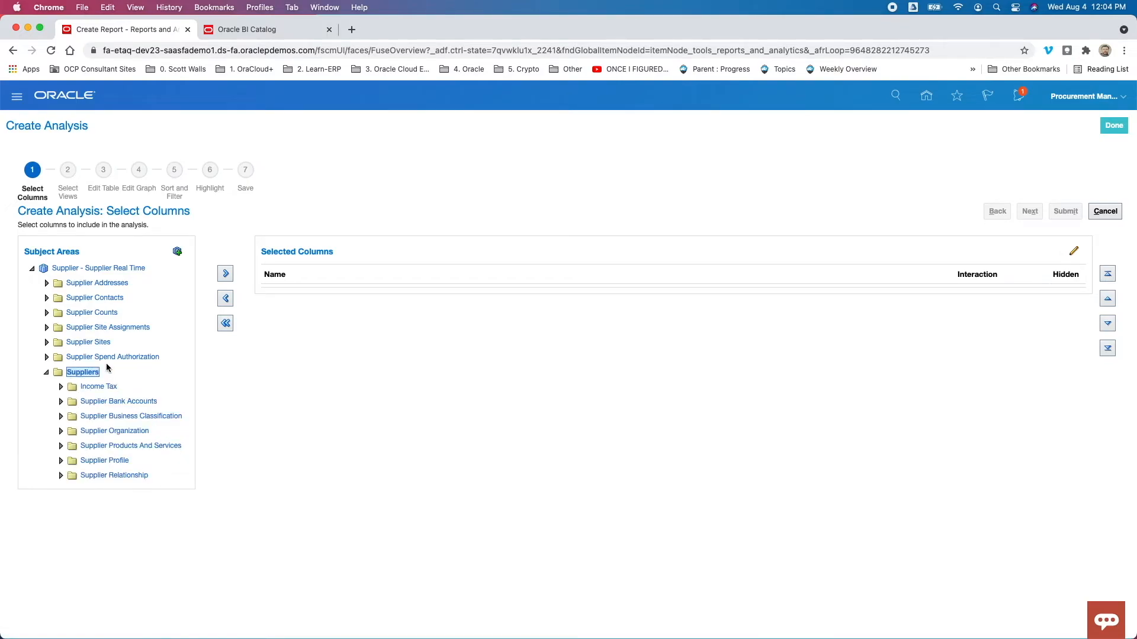
{"action": "left_click", "coordinate": [46, 312]}
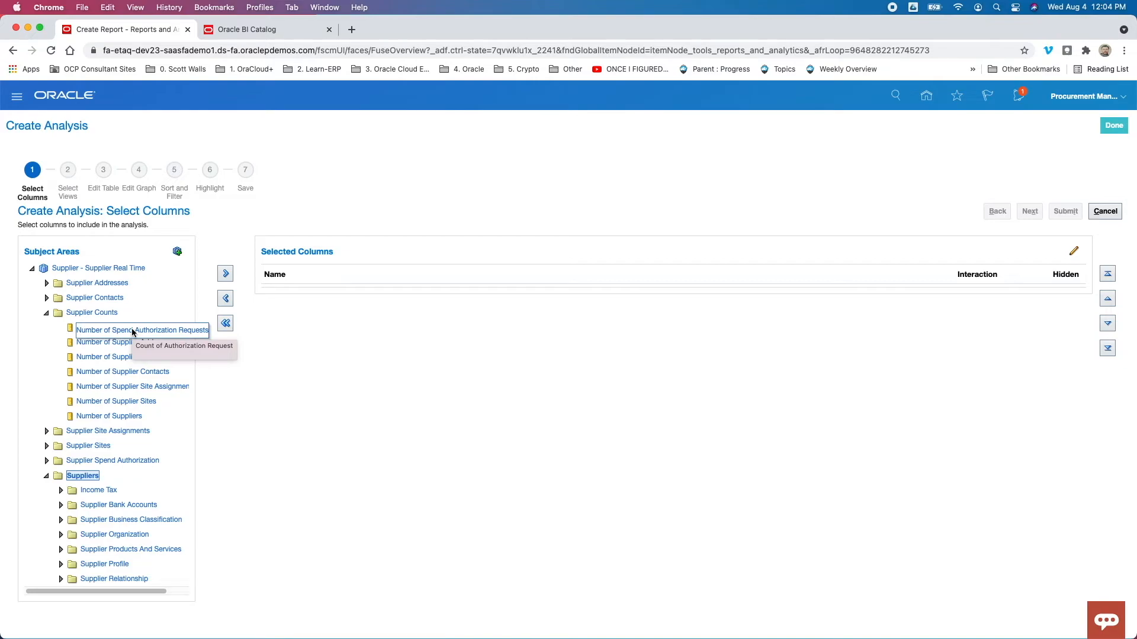
{"action": "left_click", "coordinate": [46, 313]}
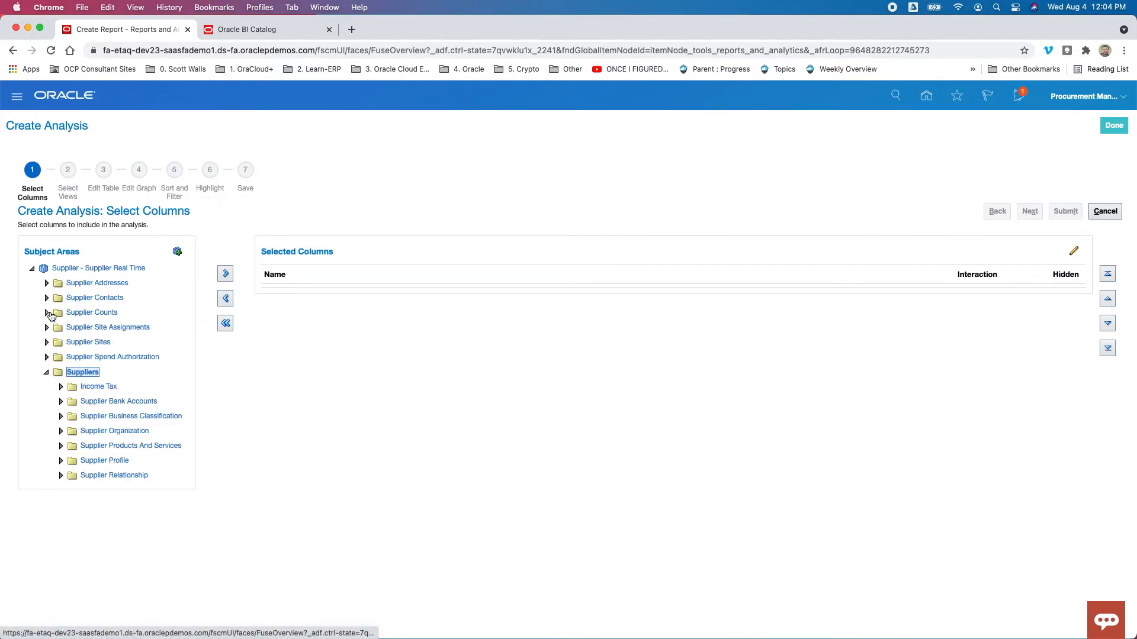
{"action": "left_click", "coordinate": [47, 298]}
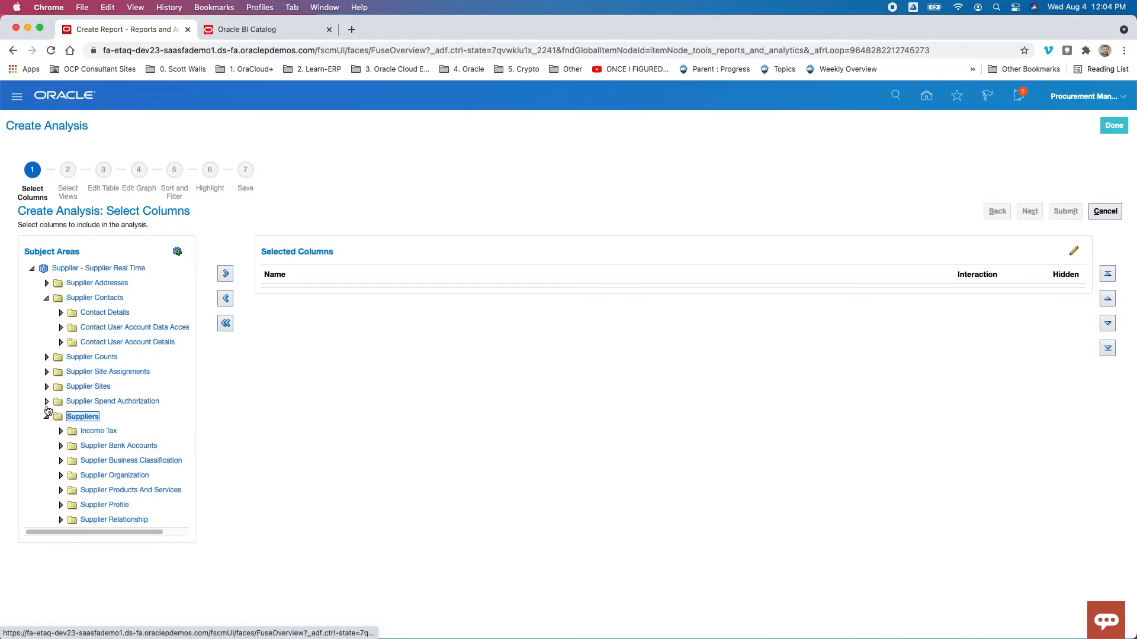
Add Alternate Name, Business Relationship and Creation Source from Supplier Profile to the analysis, and continue to Select Views
{"action": "left_click", "coordinate": [60, 505]}
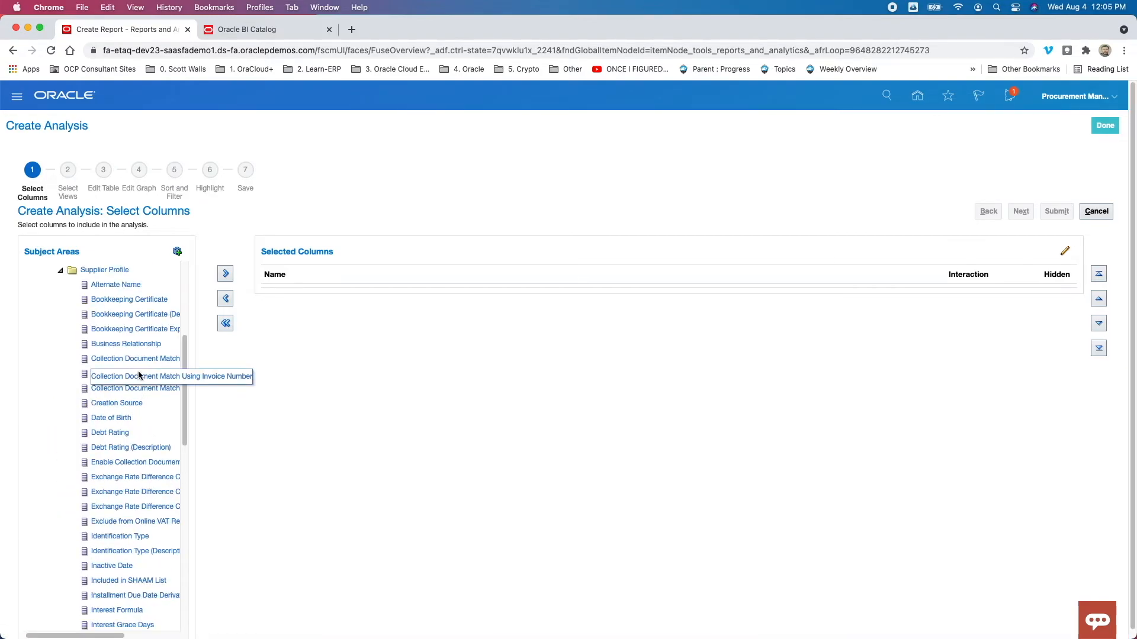
{"action": "double_click", "coordinate": [135, 284]}
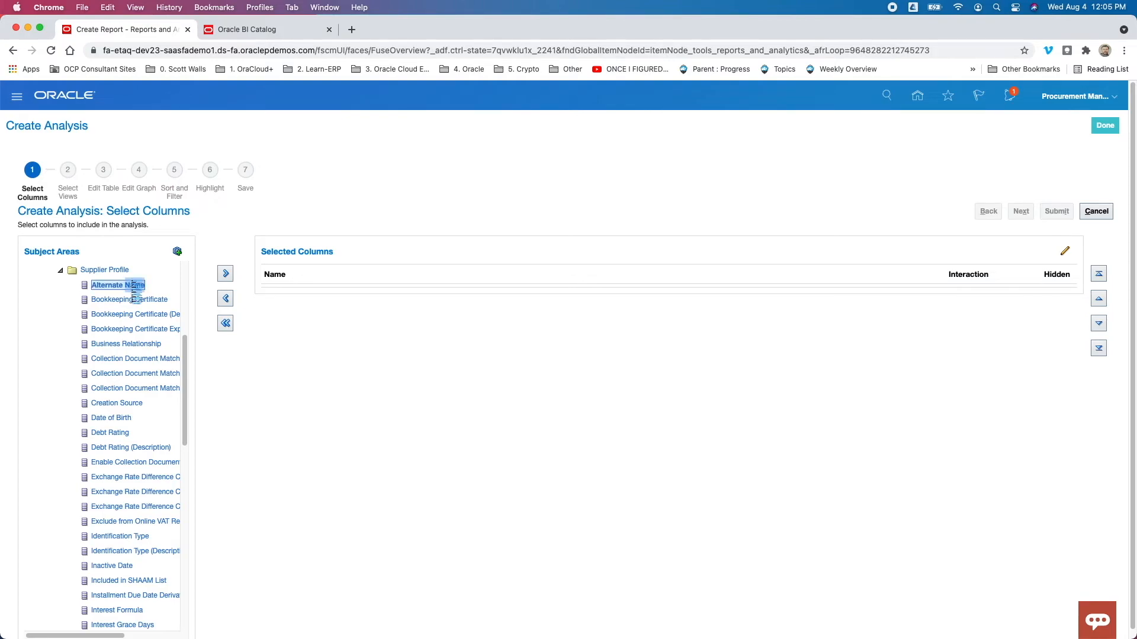
{"action": "double_click", "coordinate": [133, 345]}
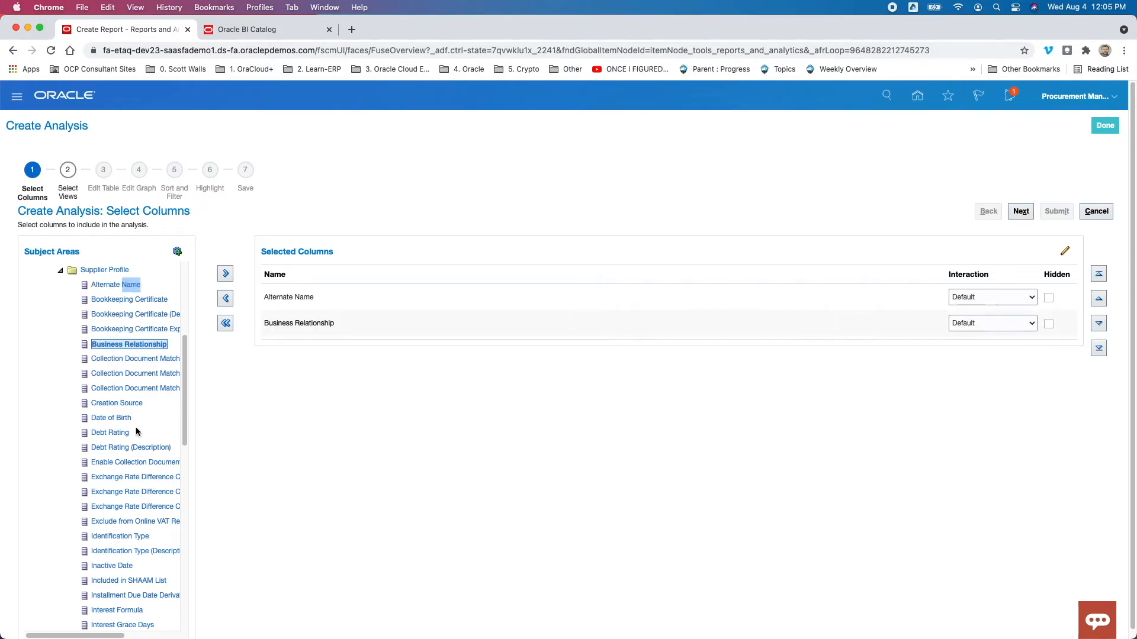
{"action": "left_click", "coordinate": [131, 404]}
{"action": "left_click", "coordinate": [226, 273]}
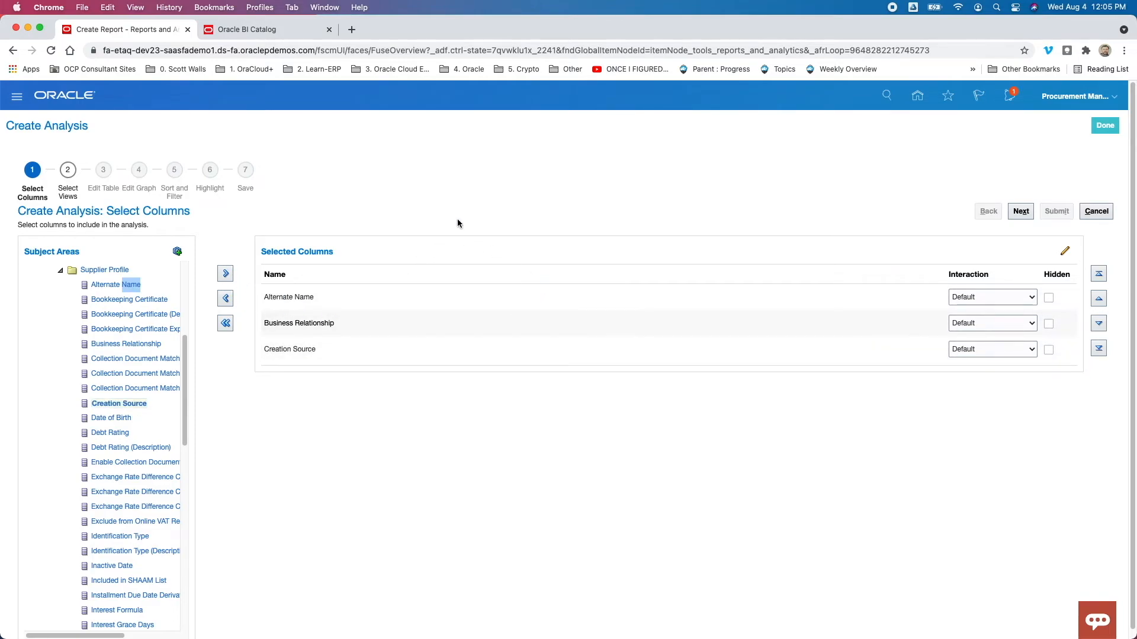
{"action": "left_click", "coordinate": [1021, 211]}
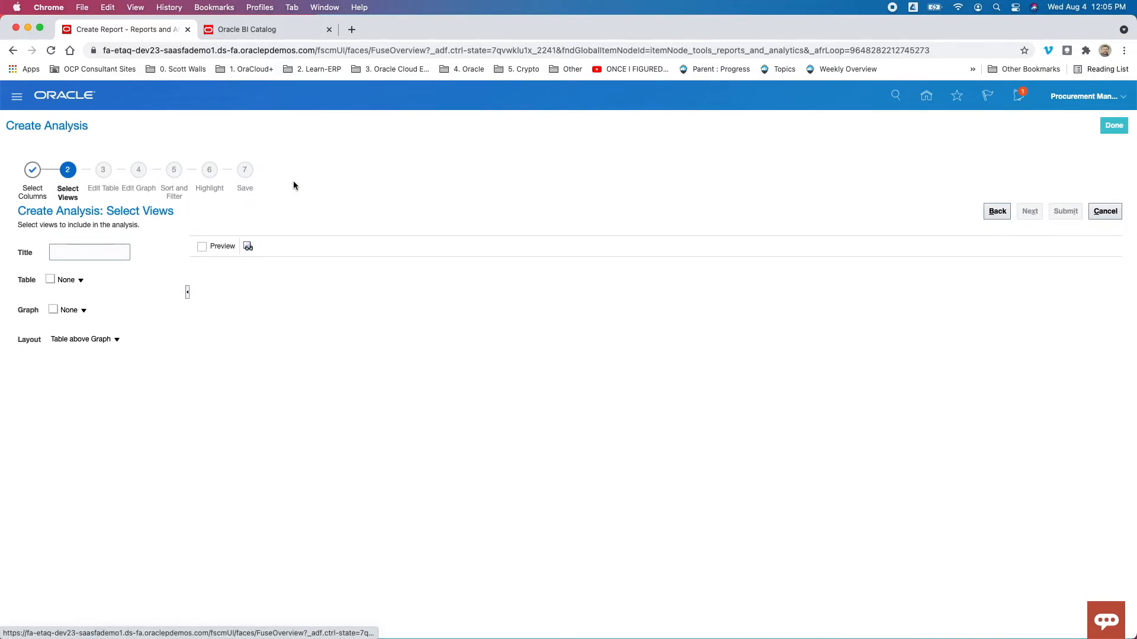
Leave the analysis wizard without saving and return to the procurement home page
{"action": "left_click", "coordinate": [92, 252]}
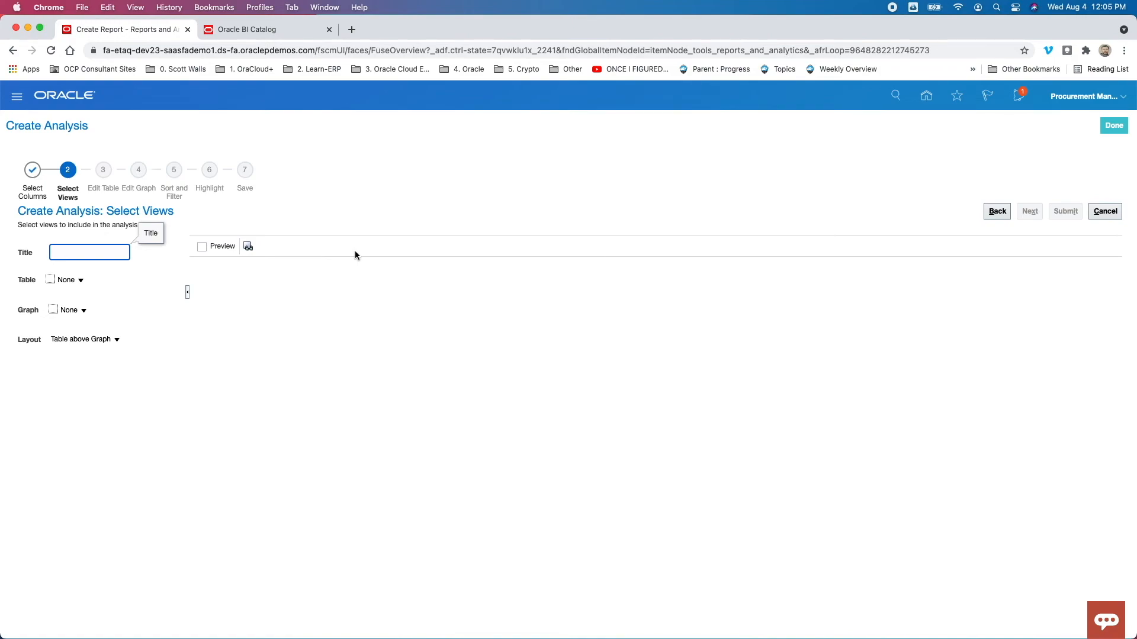
{"action": "left_click", "coordinate": [1112, 125]}
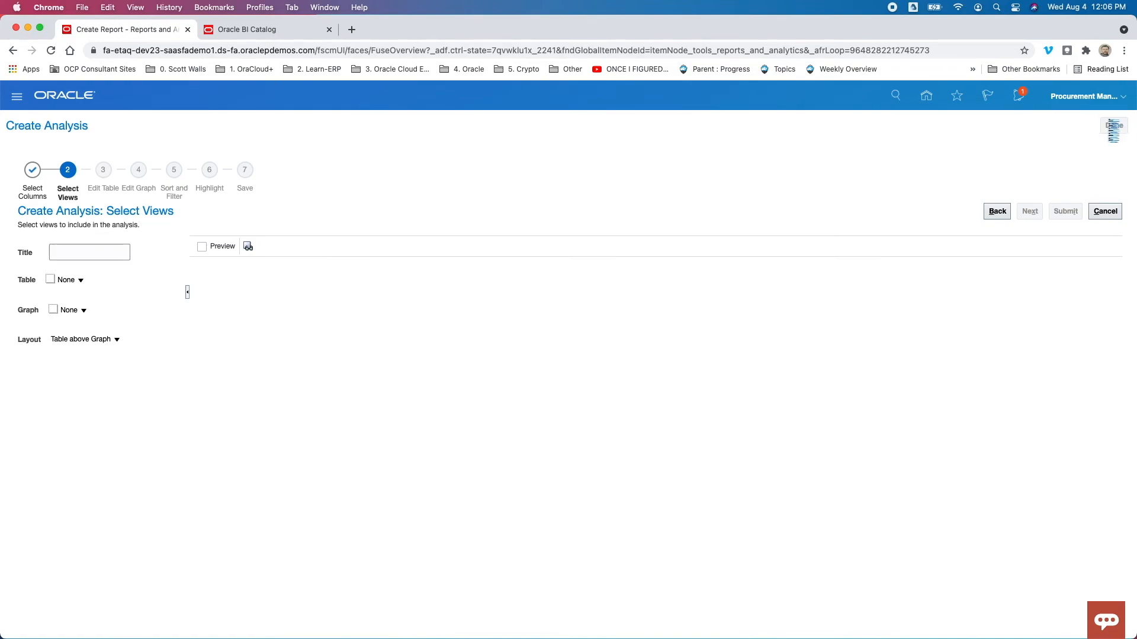
{"action": "left_click", "coordinate": [927, 97]}
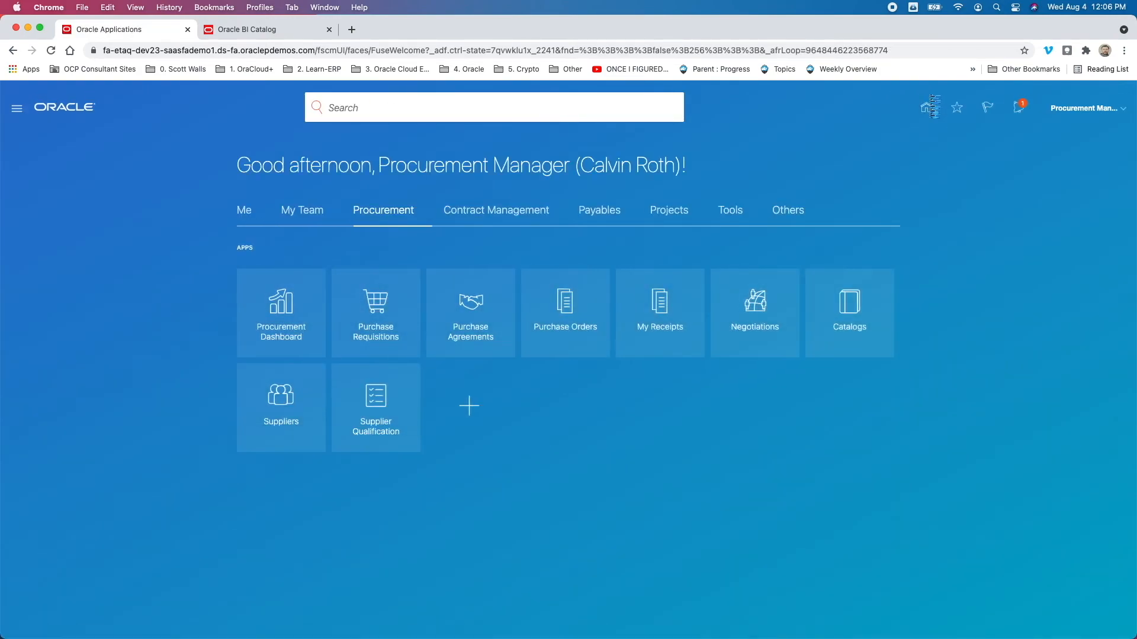